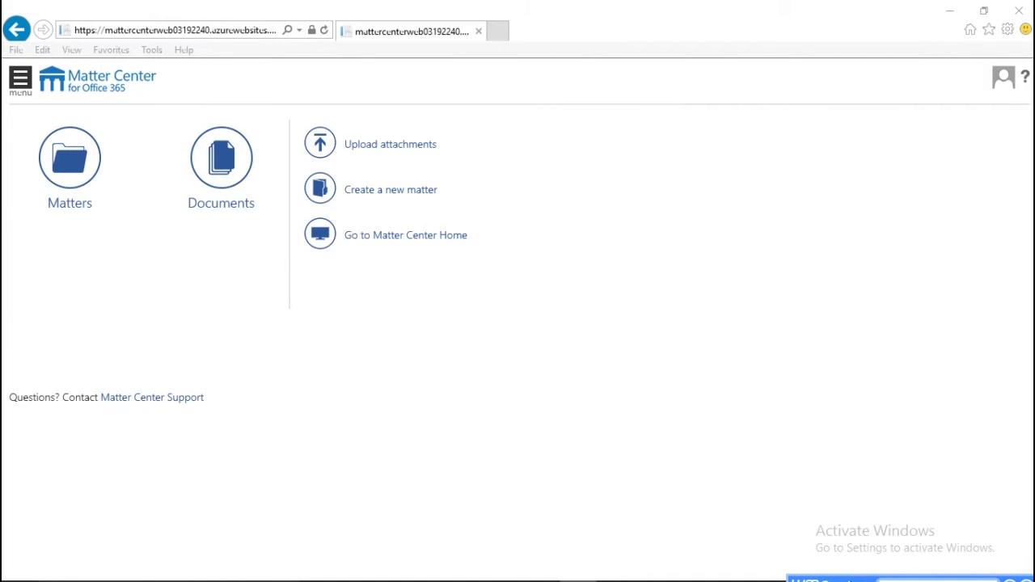
- Open the matters list and switch it to show All Matters
click(56, 165)
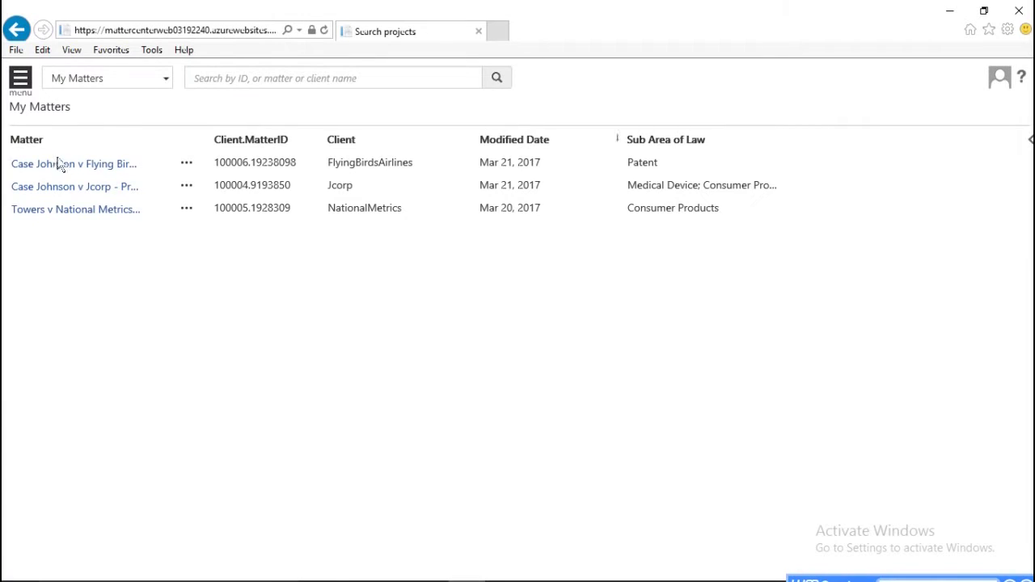
click(116, 75)
click(109, 105)
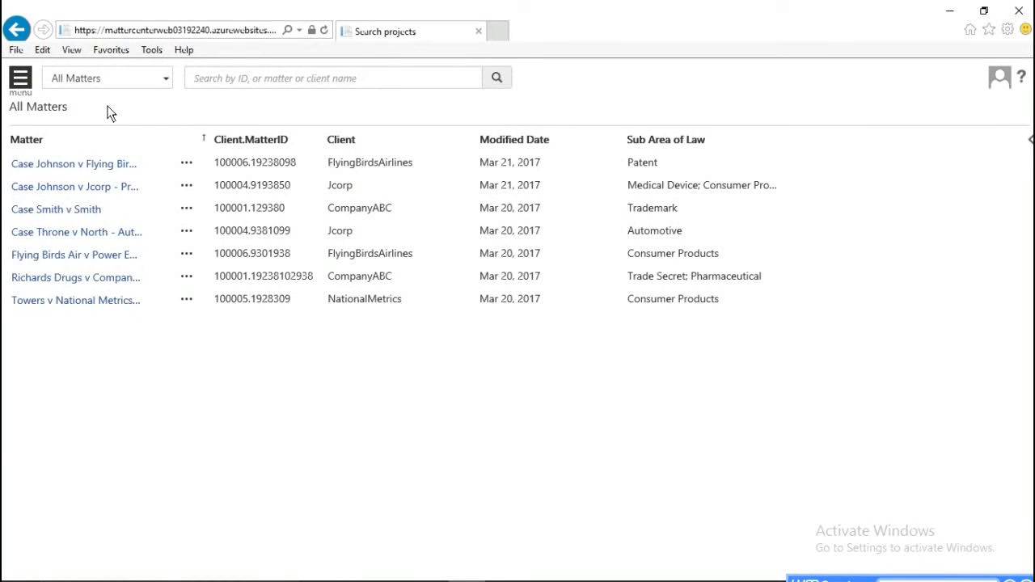
- View the Flying Birds Air patent matter's details page and its matter description, and return to the matters list
click(85, 169)
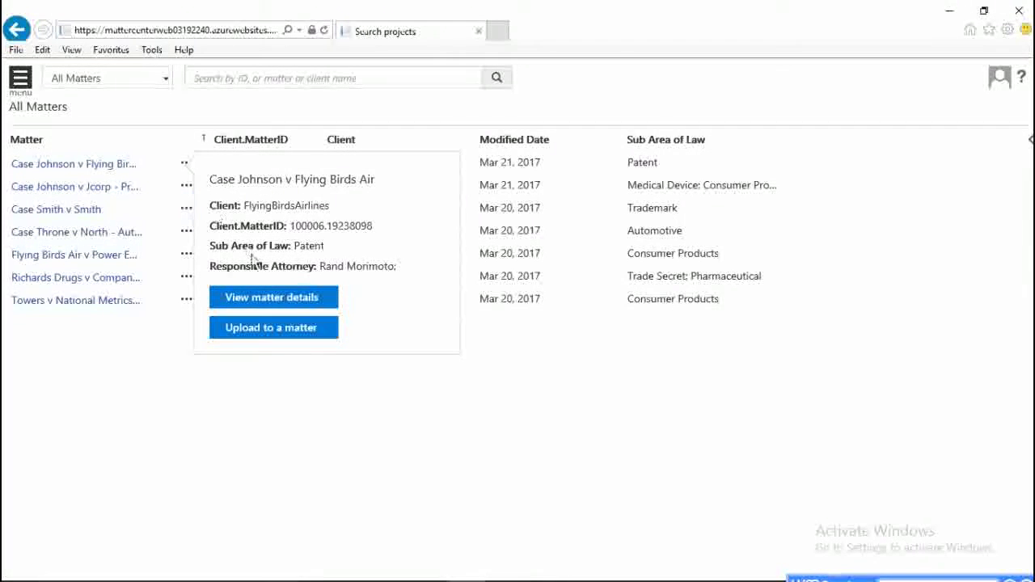
click(255, 296)
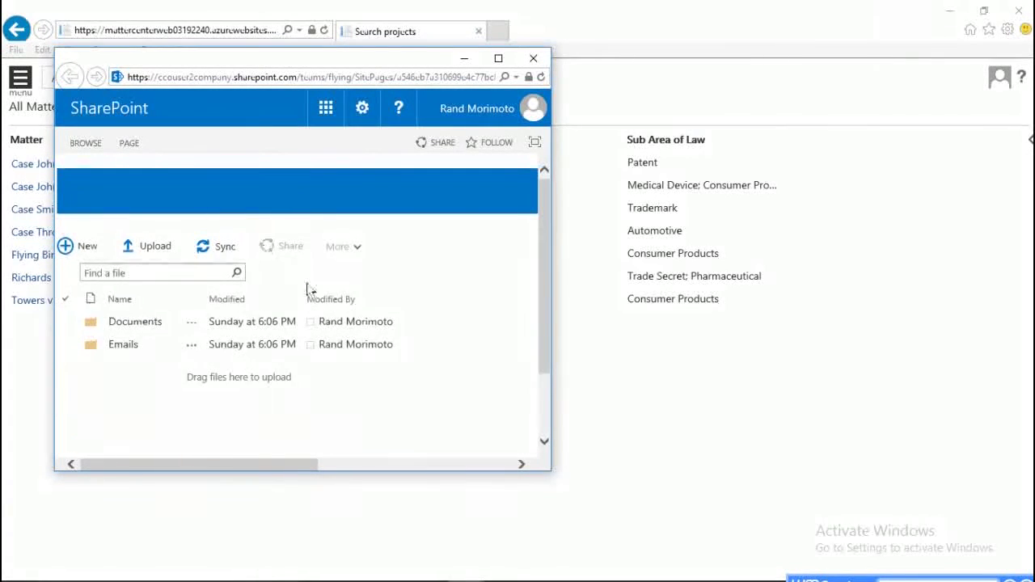
click(500, 58)
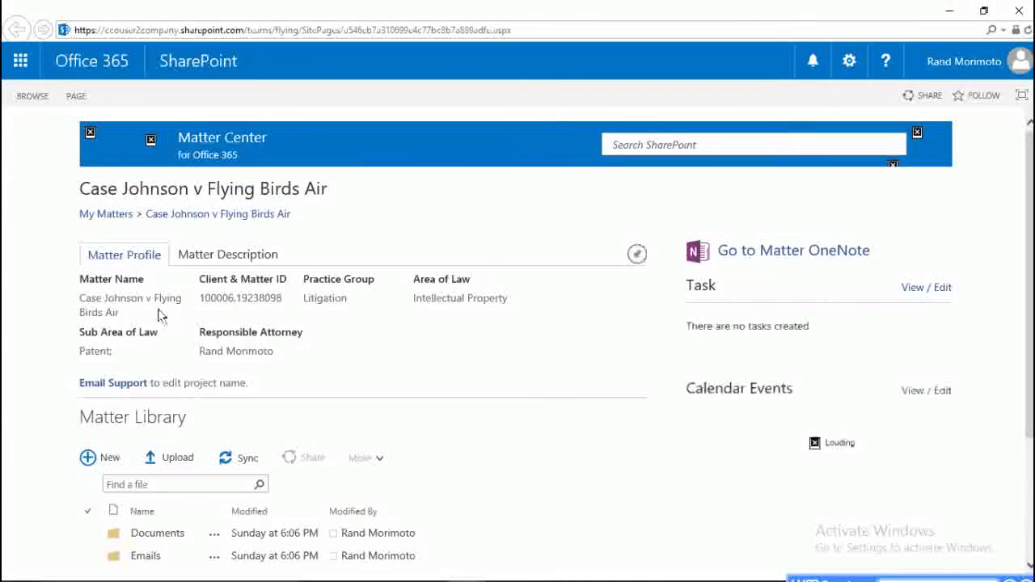
click(253, 259)
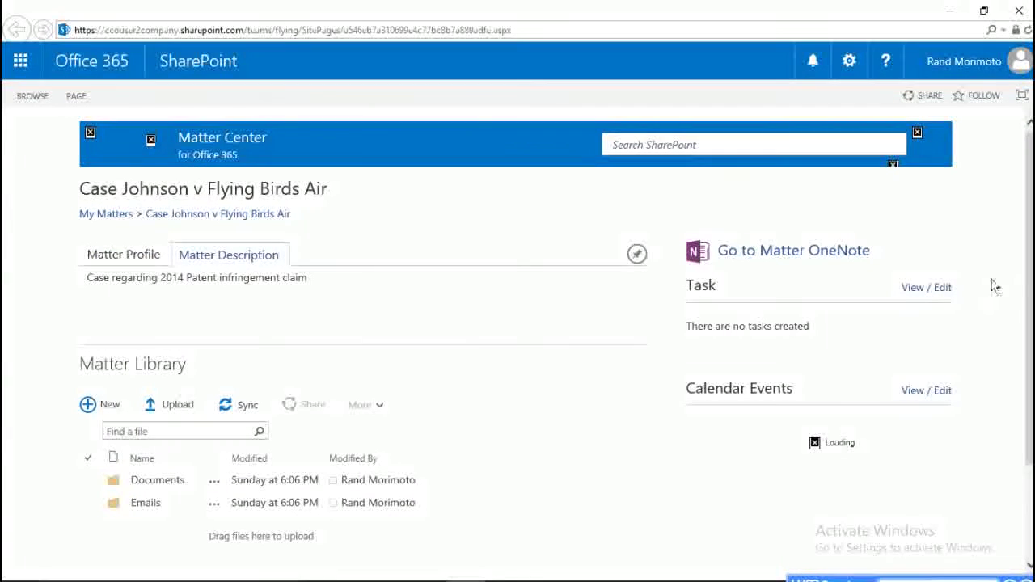
mouse_move(1031, 260)
mouse_down()
mouse_move(1031, 323)
mouse_move(1031, 261)
mouse_up()
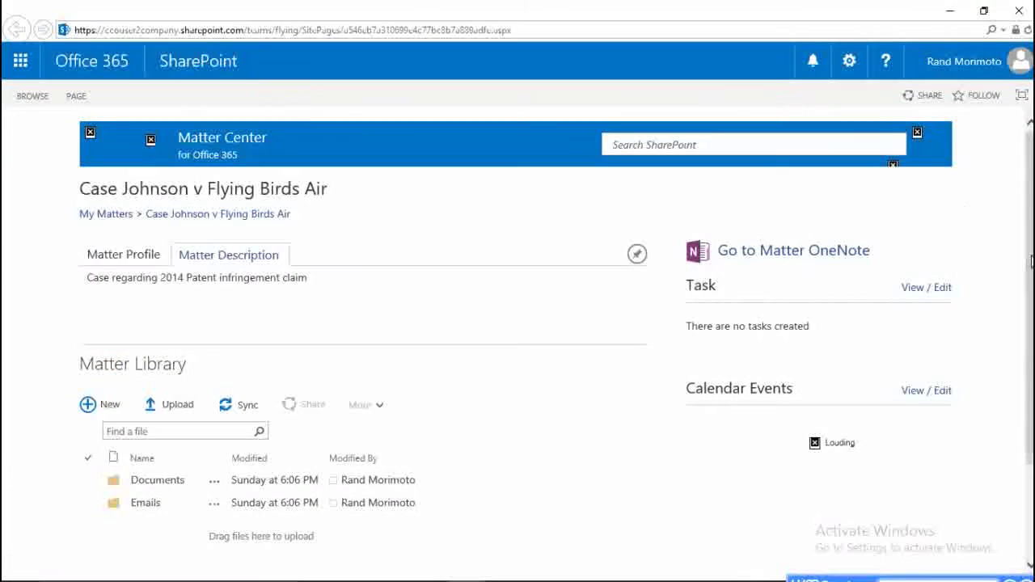
click(1019, 14)
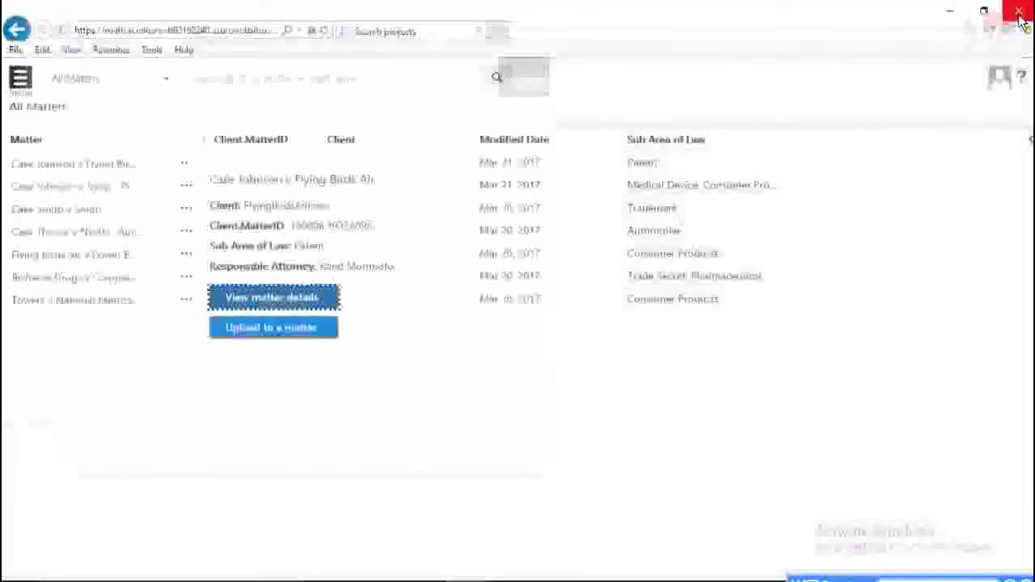
click(198, 122)
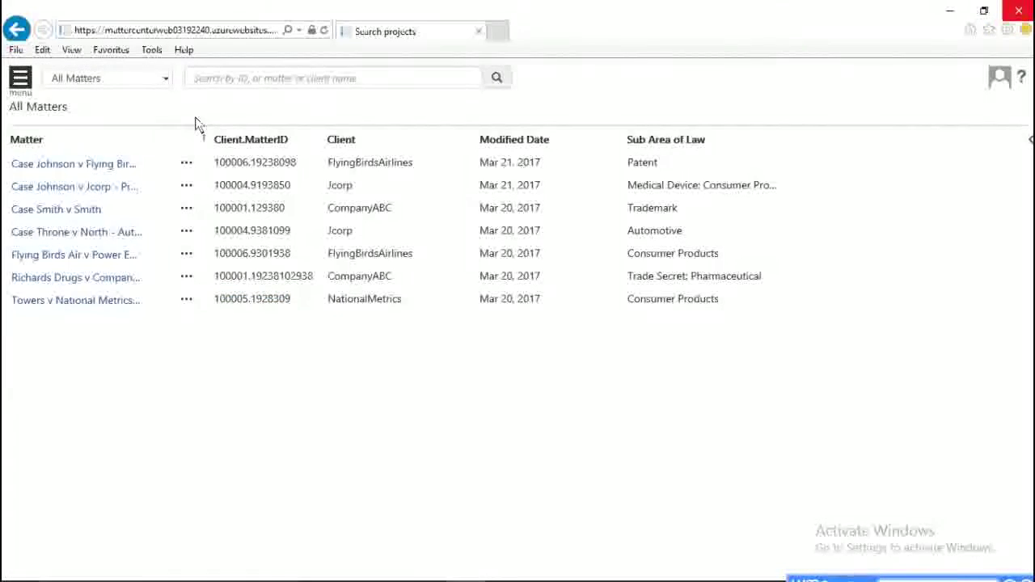
- Go to the Documents list and bring up the available actions for the first document
click(19, 78)
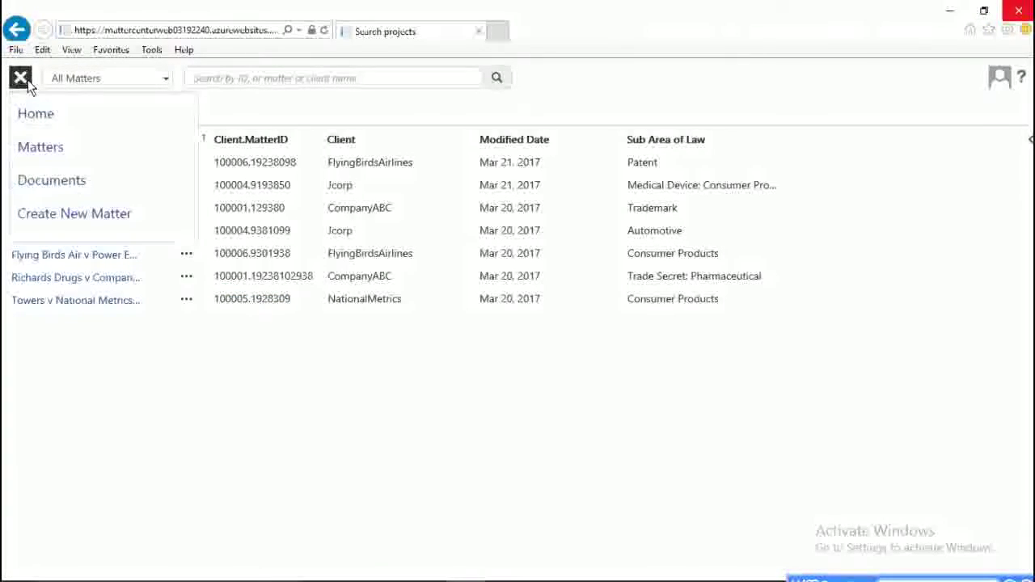
click(36, 189)
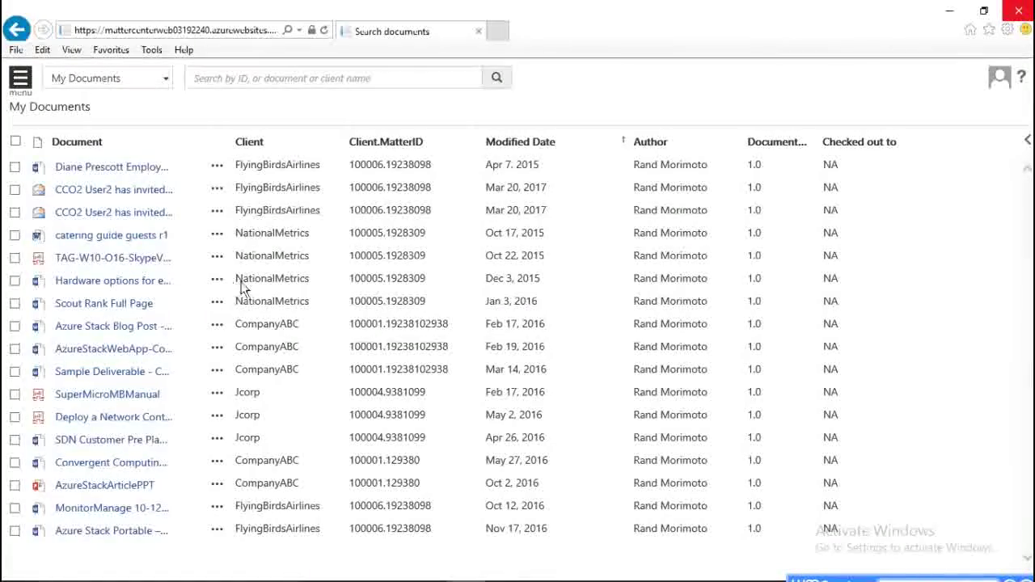
drag(242, 287, 215, 280)
drag(116, 171, 215, 167)
click(217, 165)
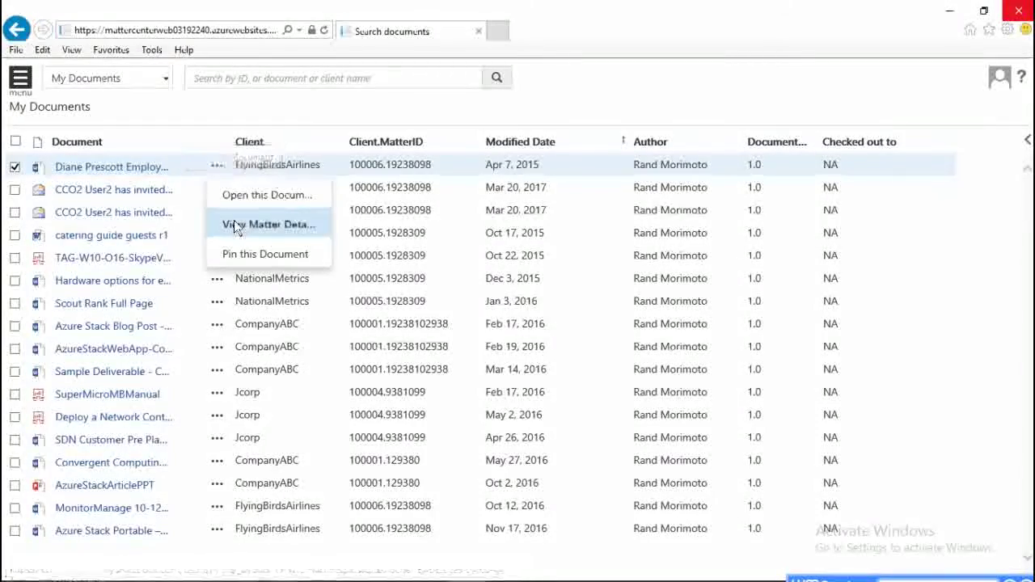
- Start creating a new matter and choose CompanyABC as its client
click(30, 78)
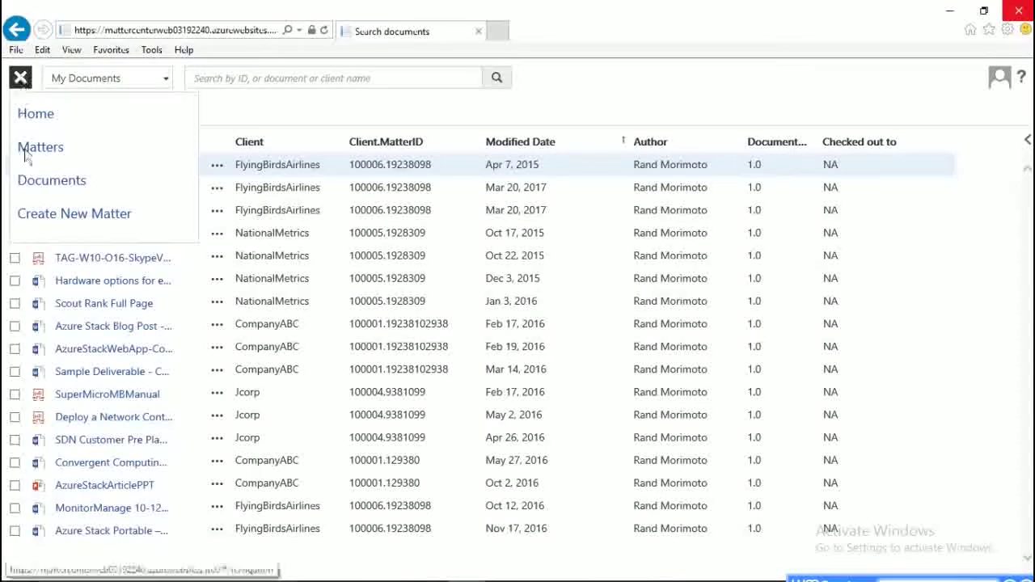
click(30, 213)
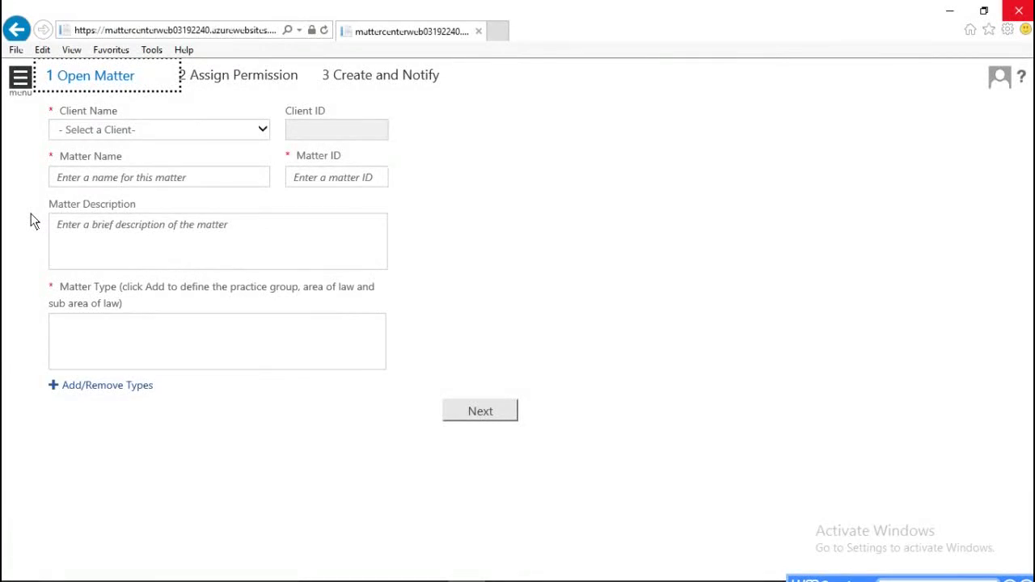
click(194, 131)
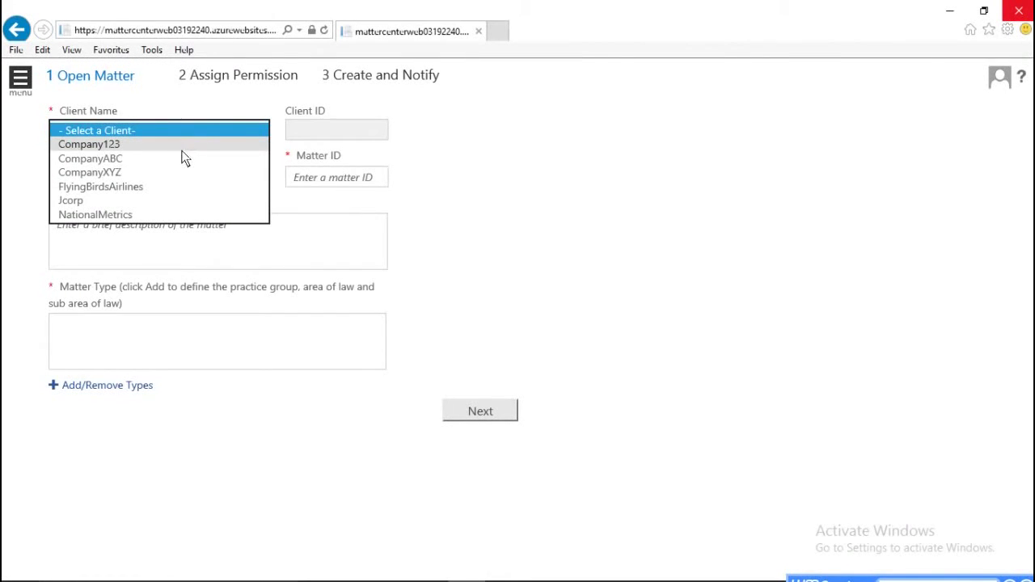
click(182, 160)
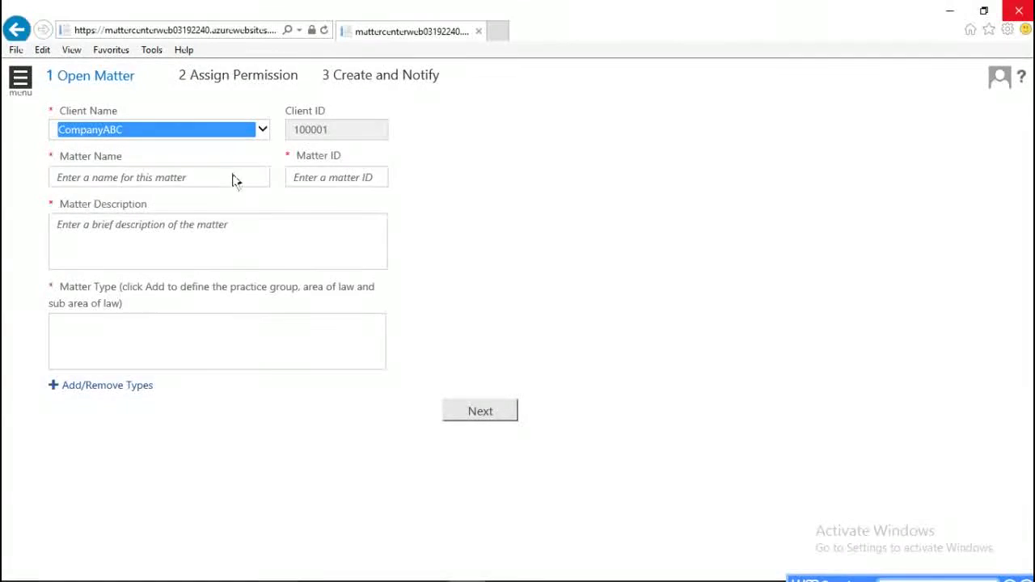
- Enter the plaintiff-versus-CompanyABC matter name, the matter ID and the description "Lawsuit regarding product liability"
click(231, 184)
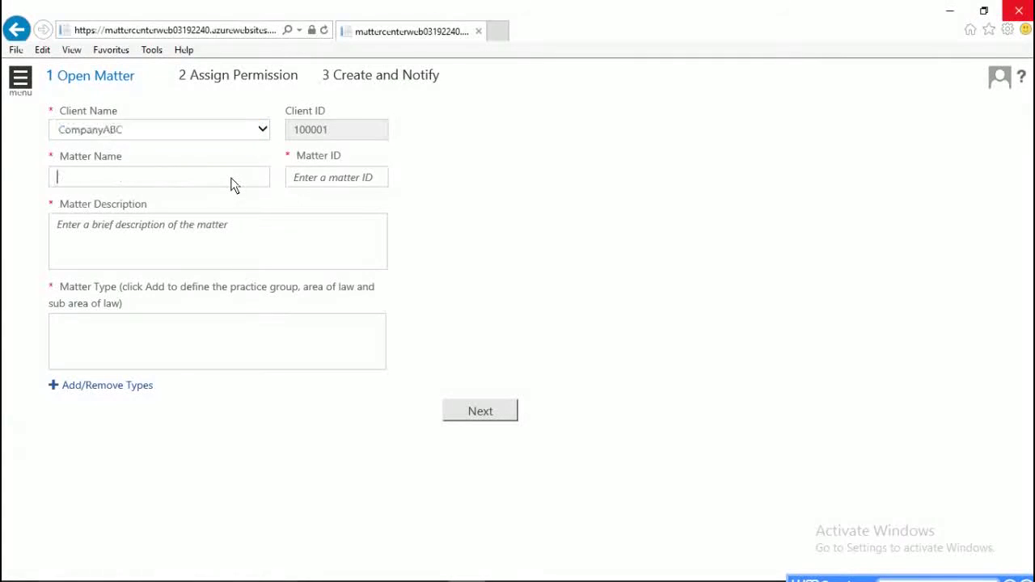
text(Case Anders v)
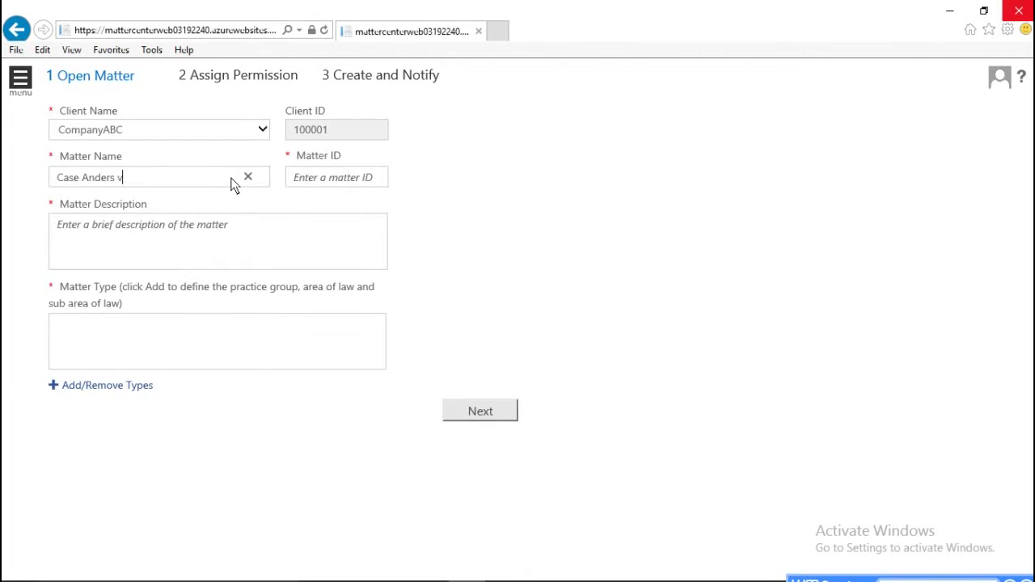
text( CompanyABC)
key(Tab)
text(19283098)
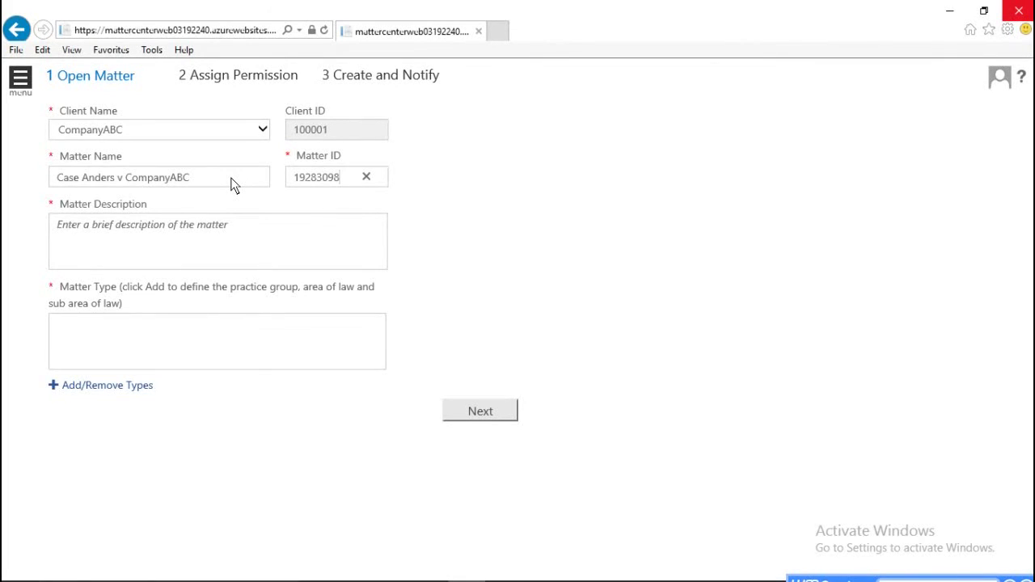
click(154, 234)
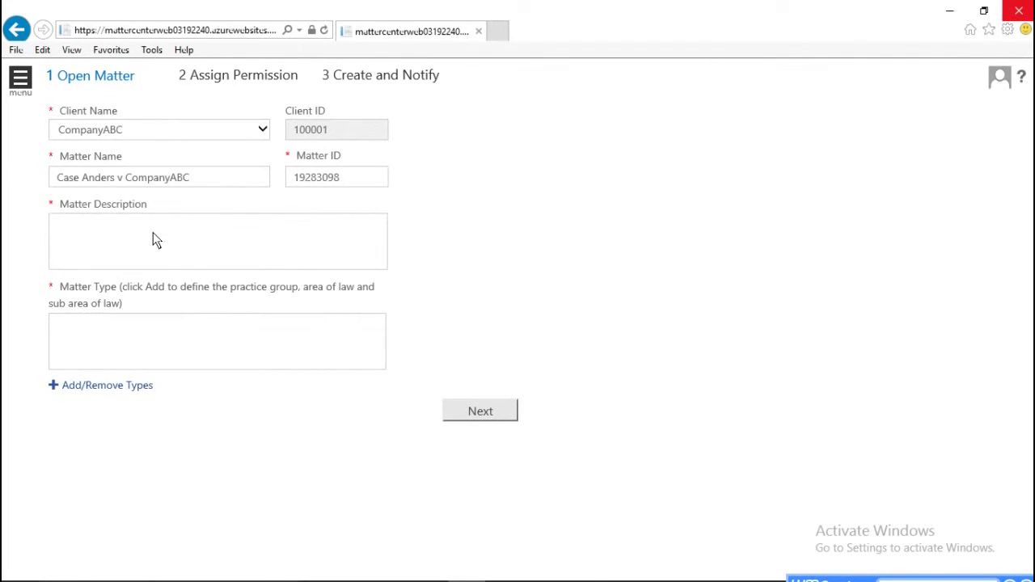
text(Lawsuit regarding product liability)
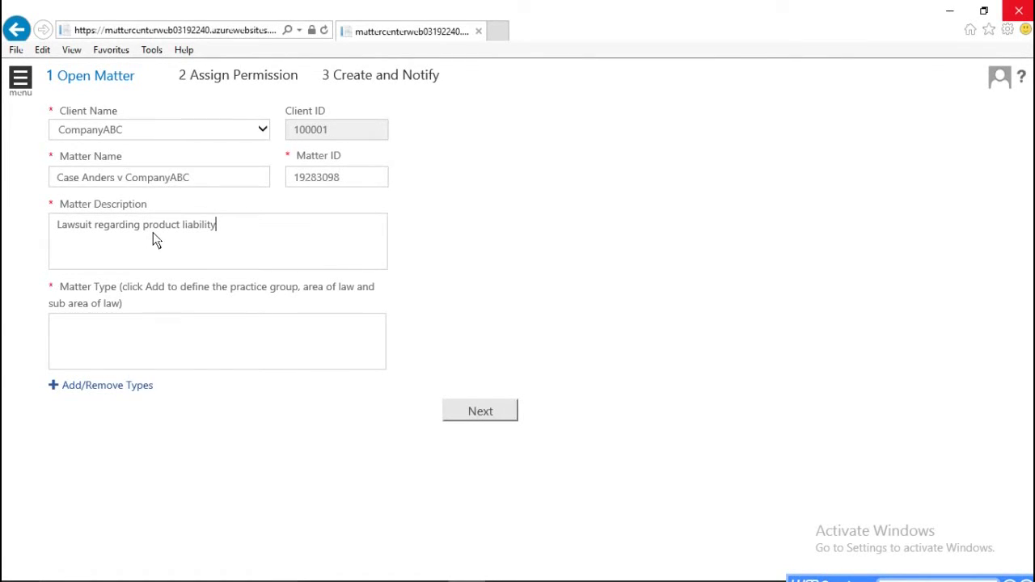
- Add the Consumer Products matter type from the Litigation practice group's Products Liability area of law
click(116, 386)
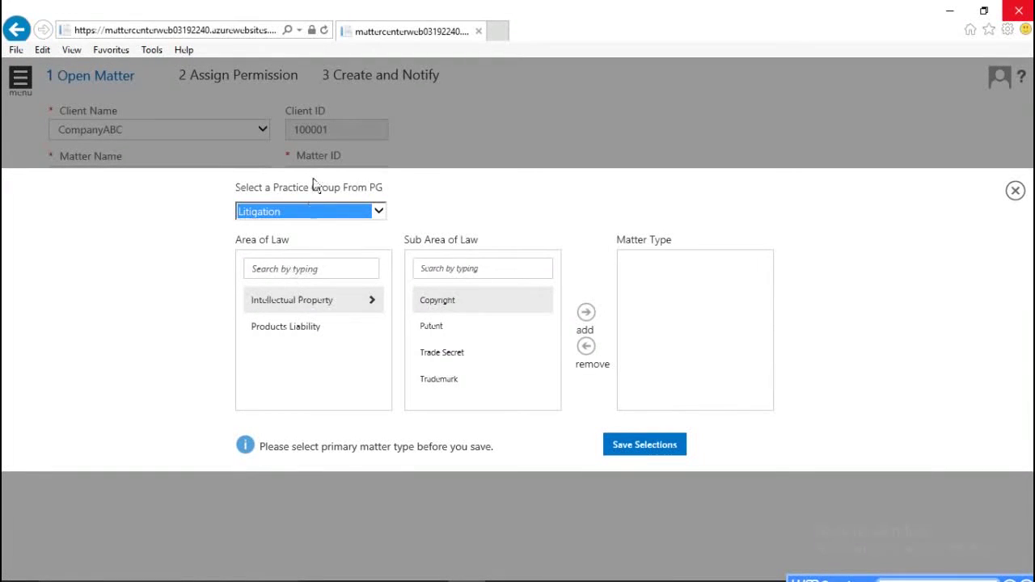
click(311, 212)
click(310, 211)
click(315, 211)
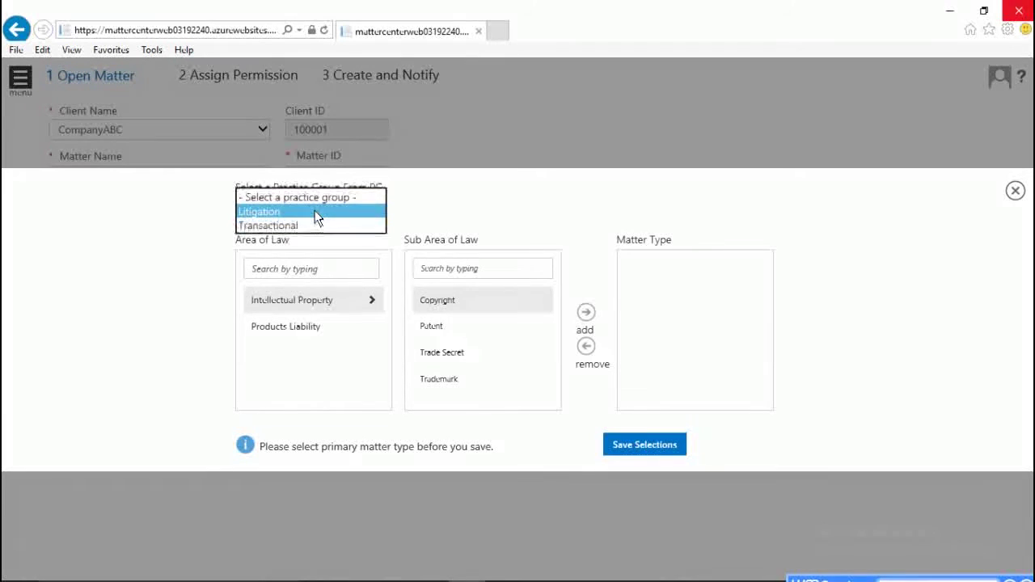
click(186, 237)
click(307, 322)
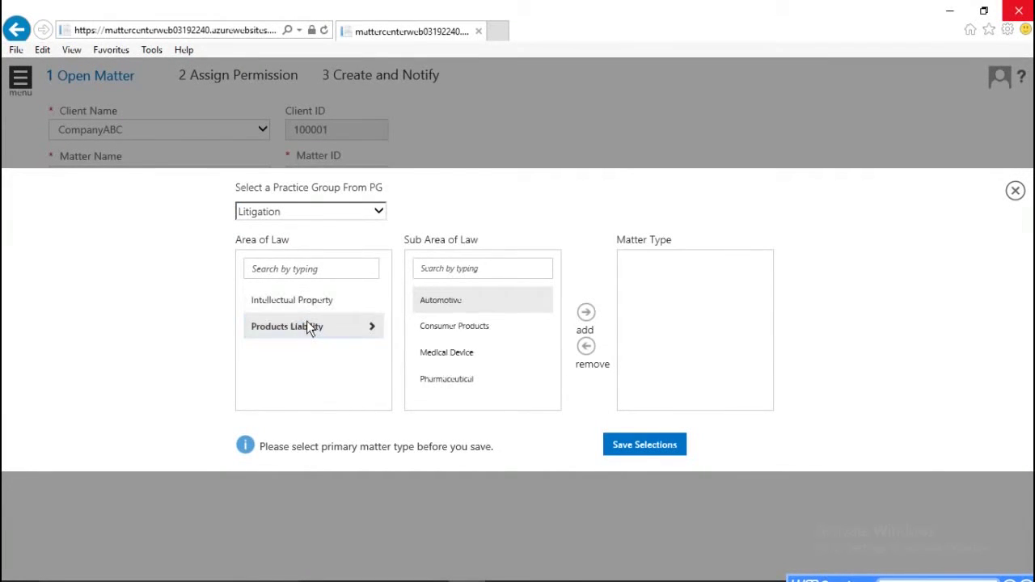
click(446, 328)
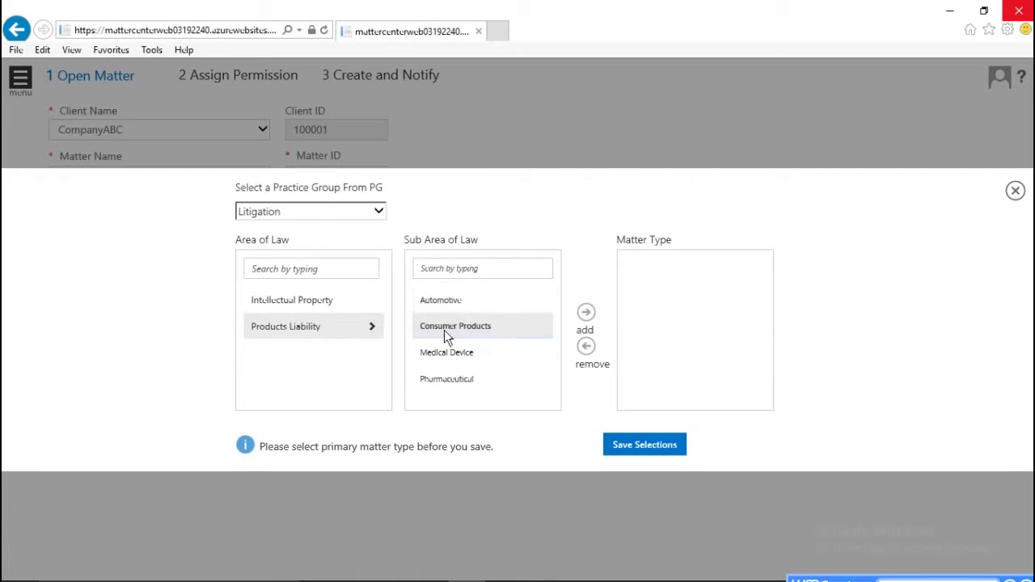
click(585, 313)
- Add Medical Device as a matter type and save the selections with Consumer Products as the primary type
click(466, 355)
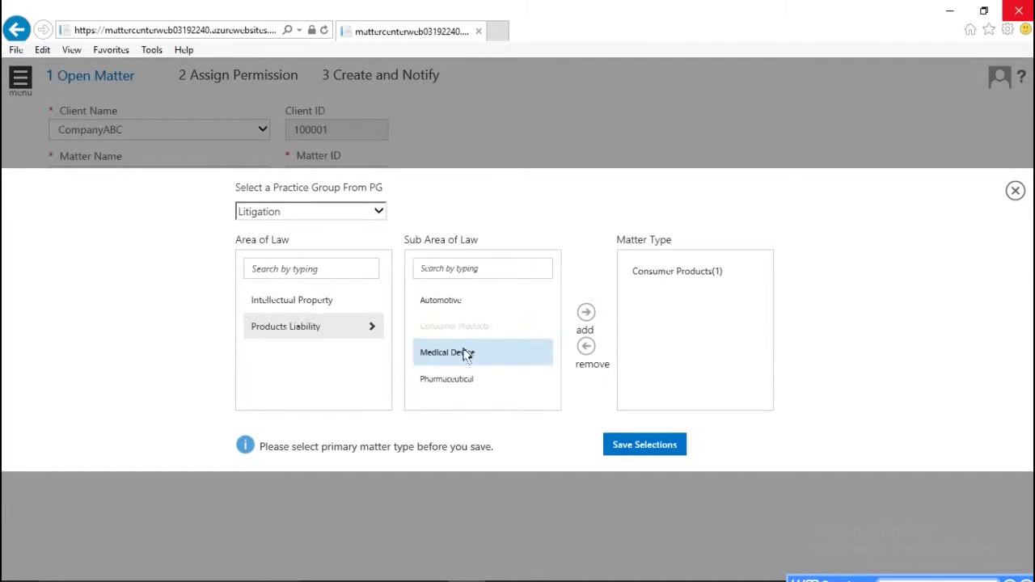
click(585, 312)
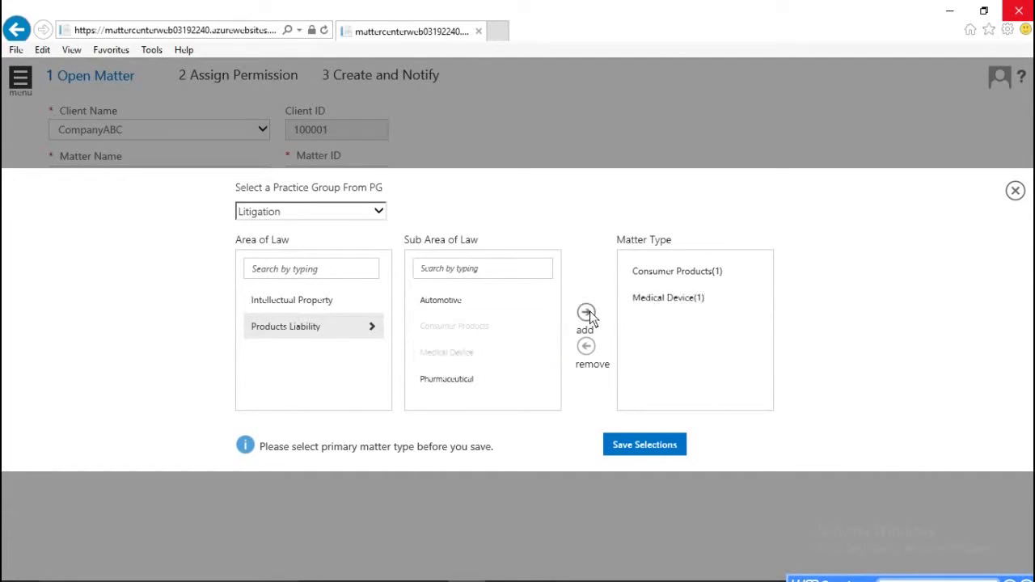
click(670, 276)
click(623, 444)
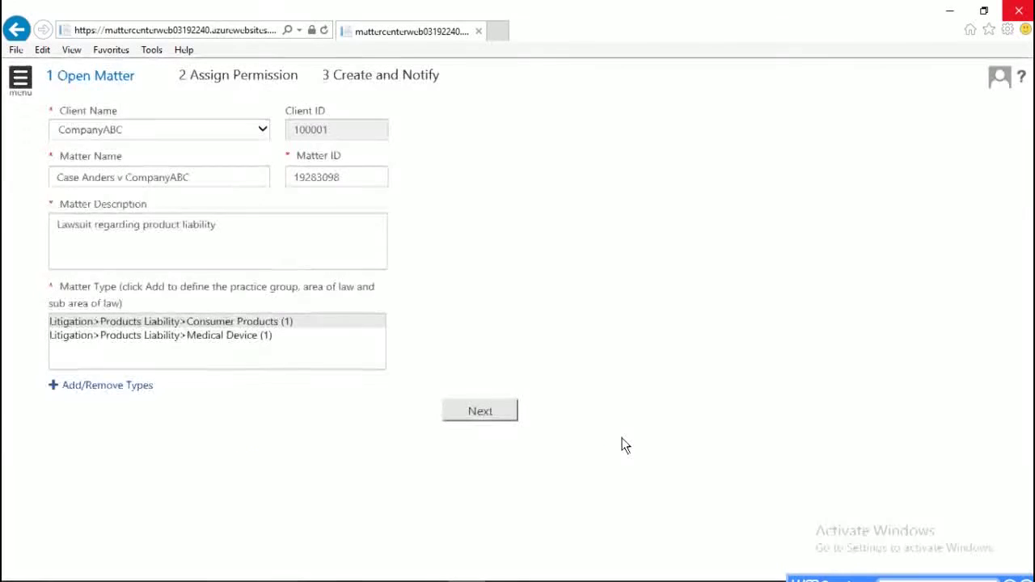
- Proceed to permission assignment and record the conflict check as conducted, with the checker's name and the date 03/01/2017
click(472, 411)
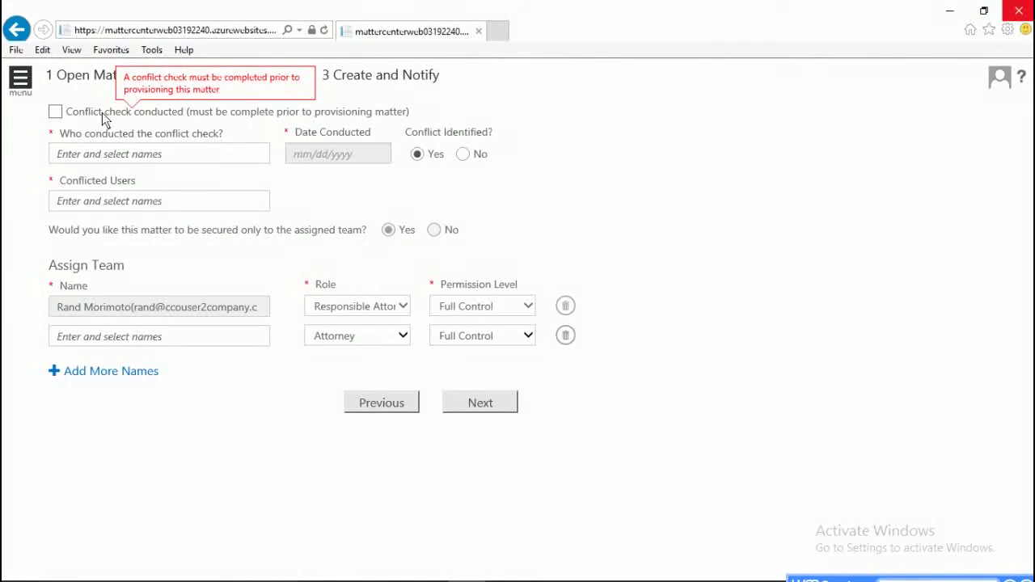
click(110, 161)
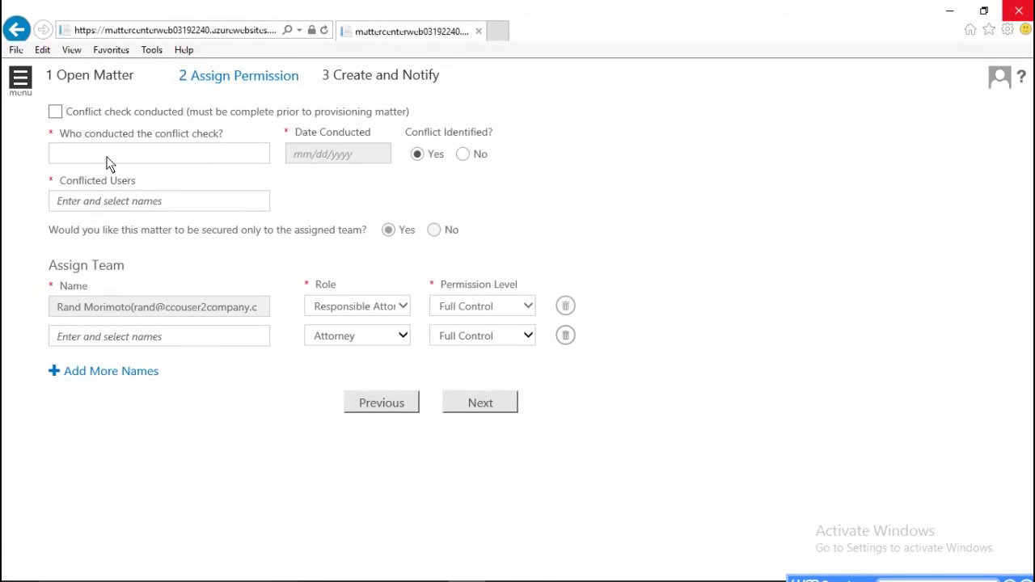
text(guy)
click(102, 177)
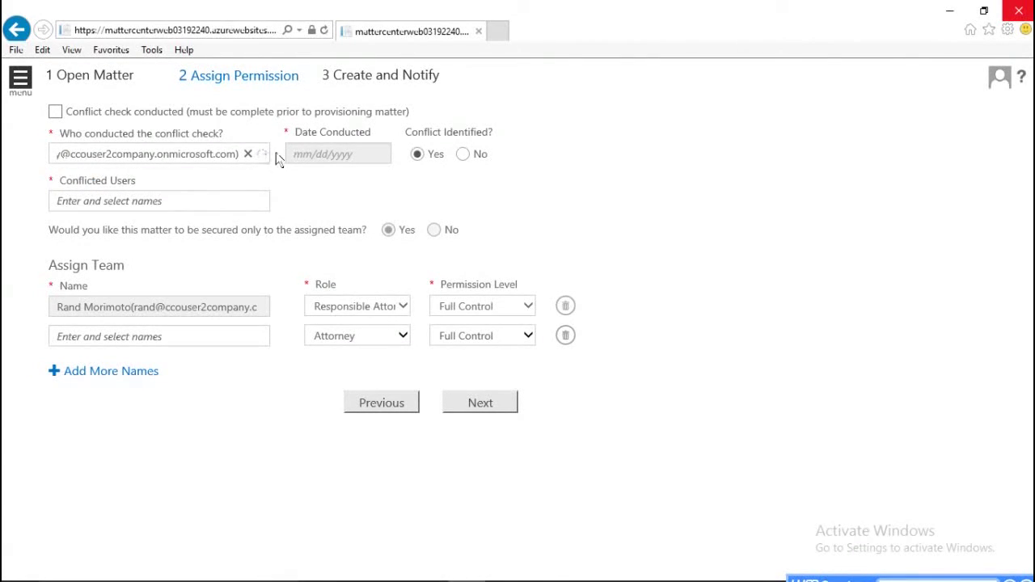
click(308, 157)
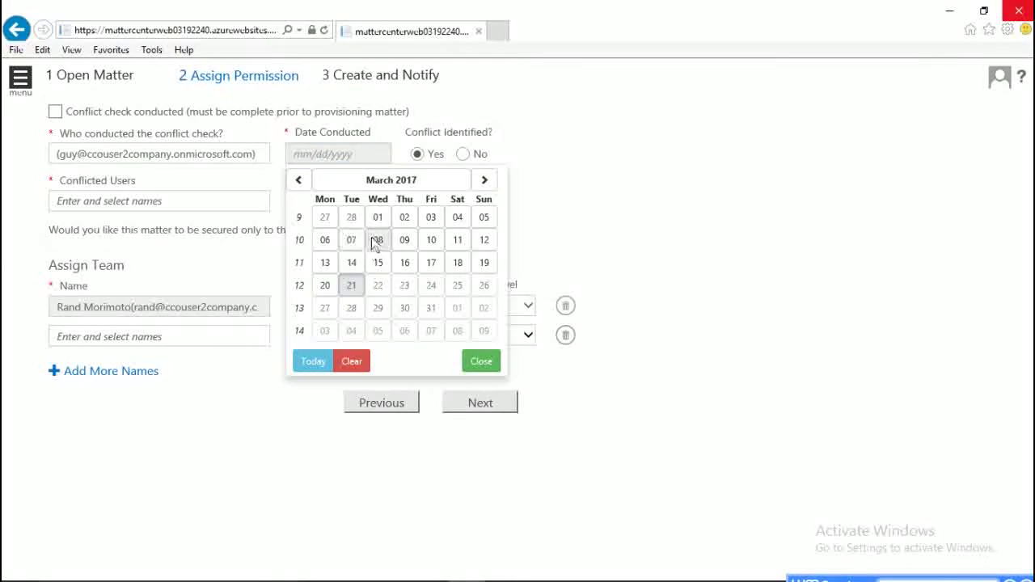
click(379, 218)
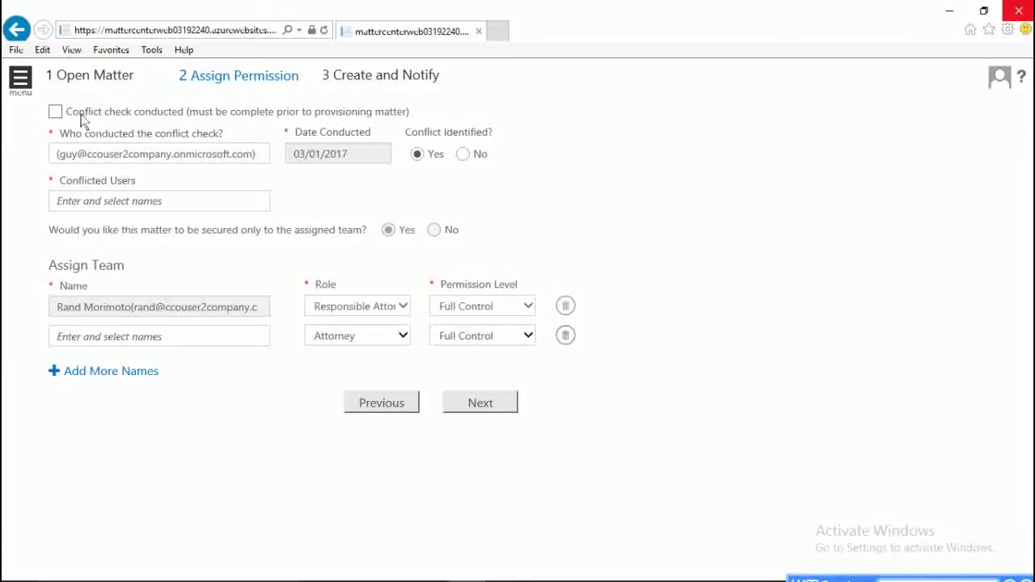
click(56, 114)
- Find the conflicted user by first name and add the matching person to Conflicted Users
click(98, 201)
text(chris)
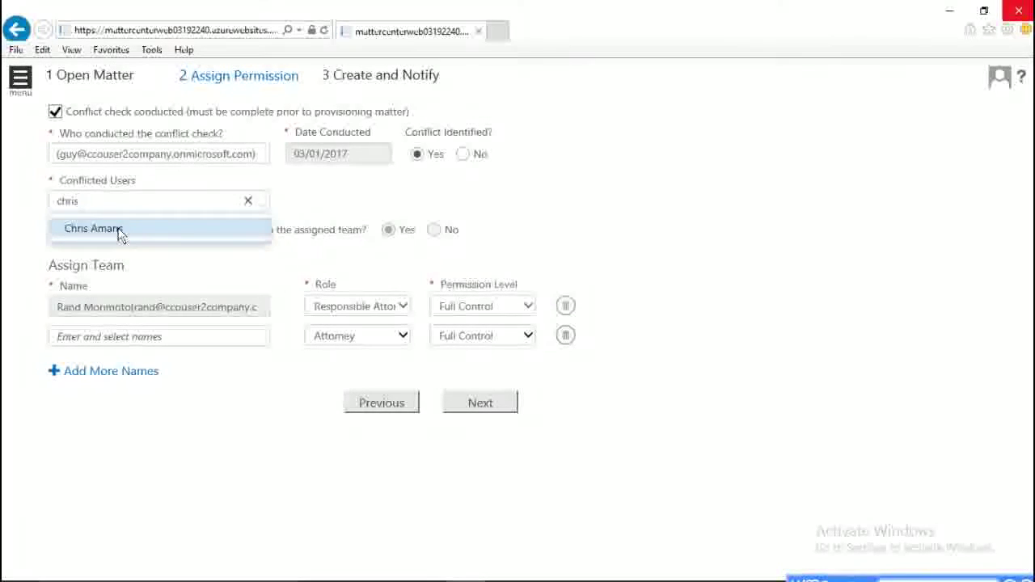
click(118, 232)
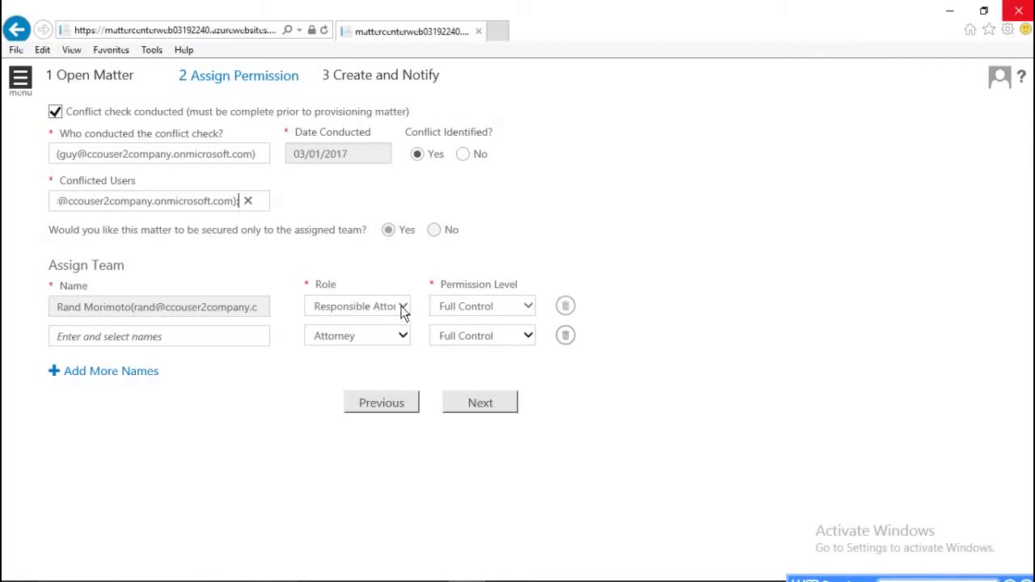
- Find the second team member by first name, add the matching person, and set the role to Working Attorney
click(233, 341)
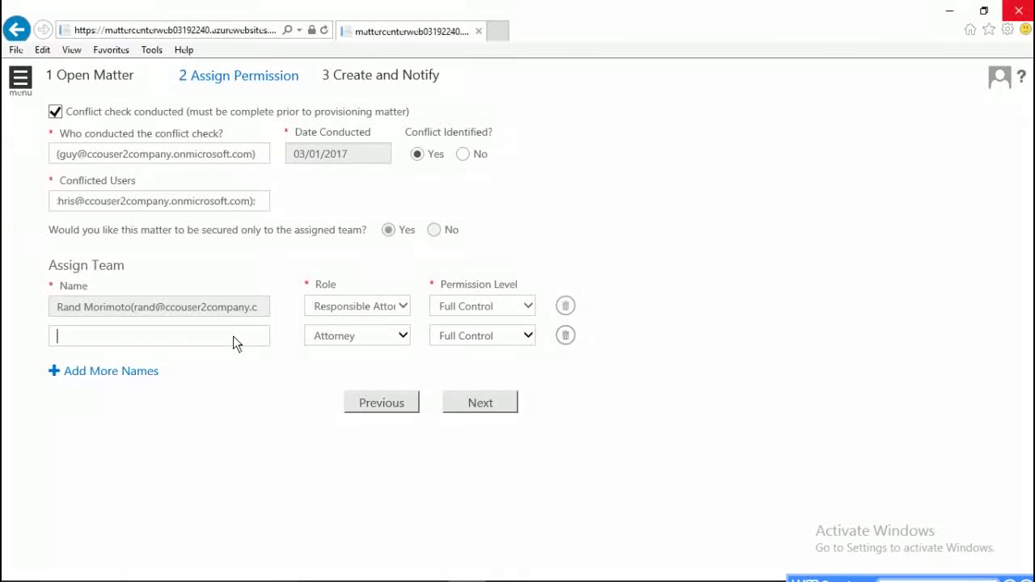
text(guy)
click(111, 365)
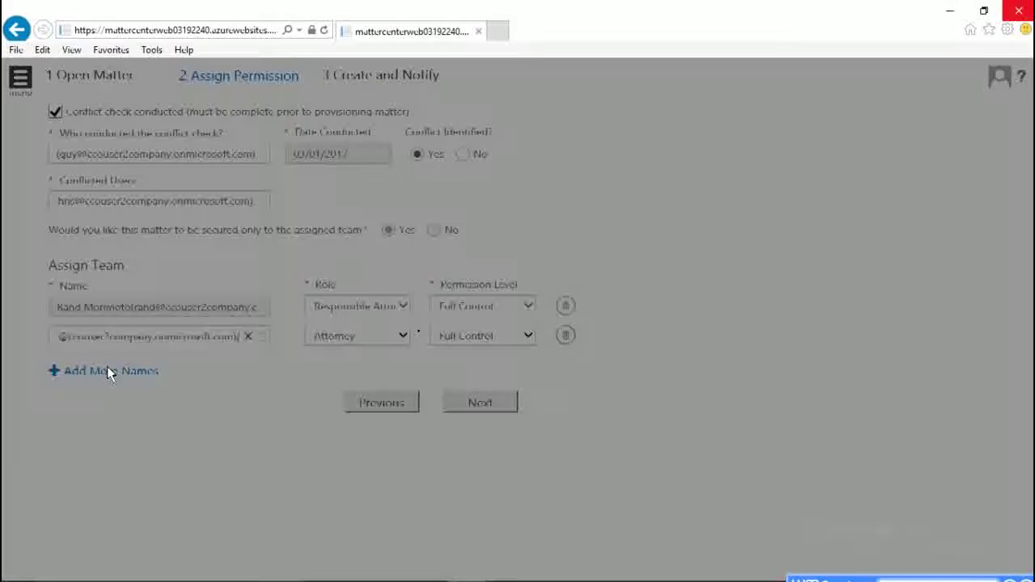
click(371, 335)
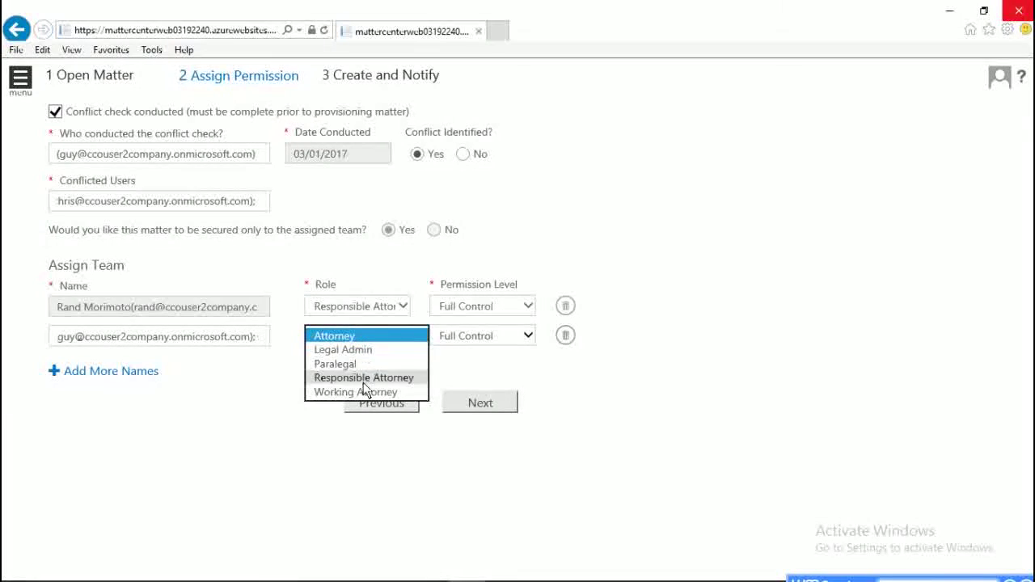
click(359, 392)
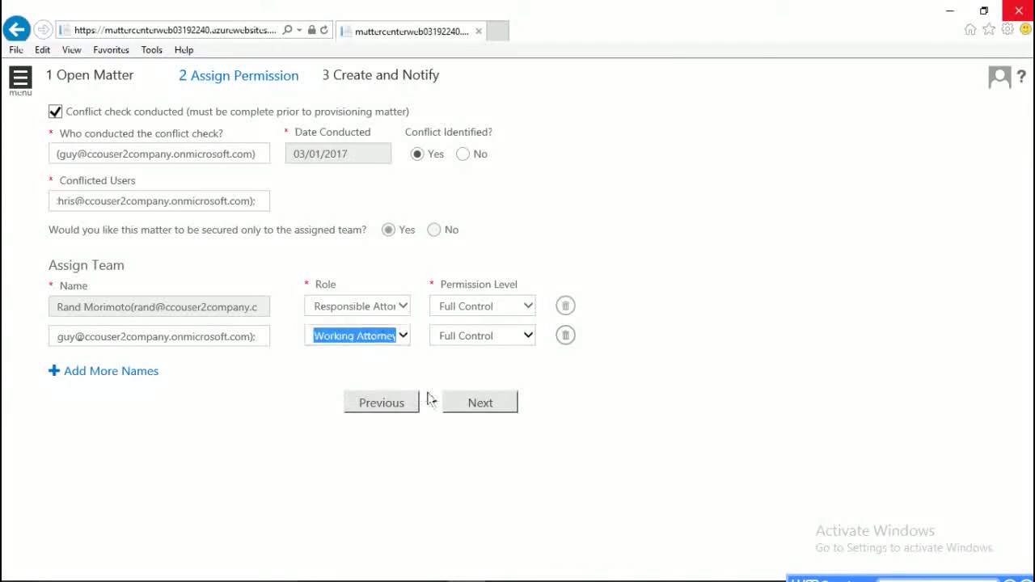
- Add a third team member by first name and assign the Legal Admin role
click(98, 372)
click(99, 369)
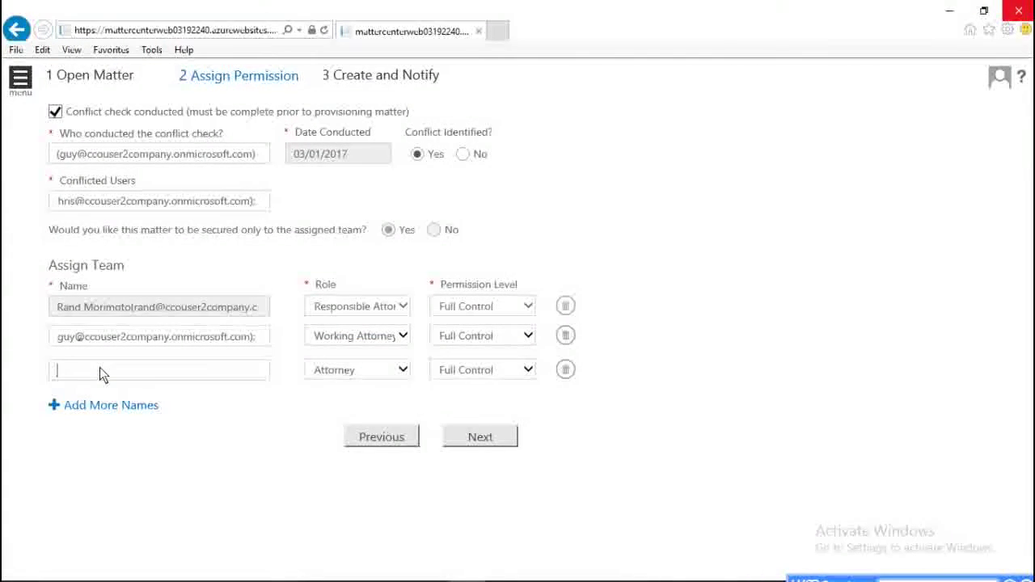
text(jason)
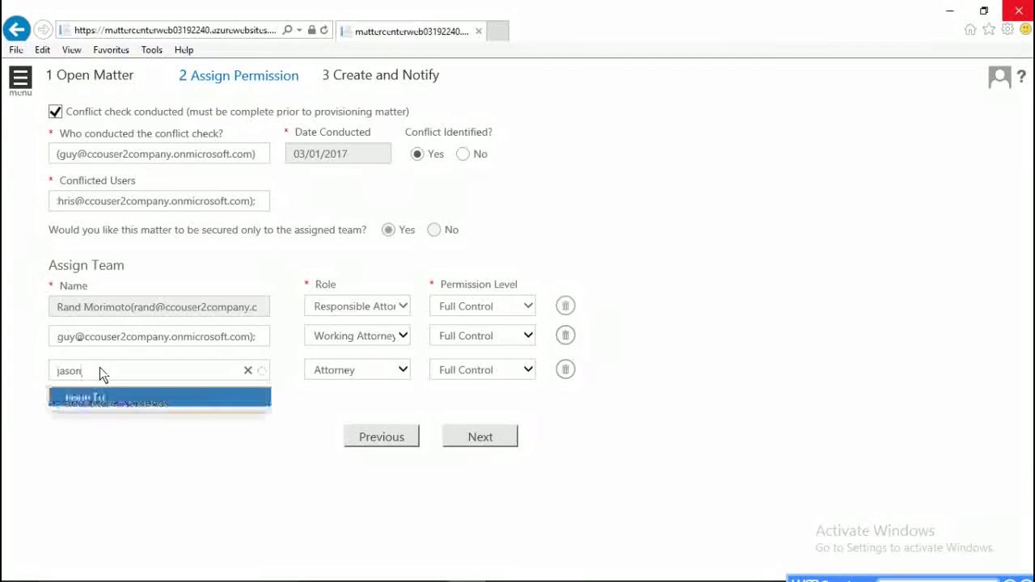
click(97, 398)
click(327, 372)
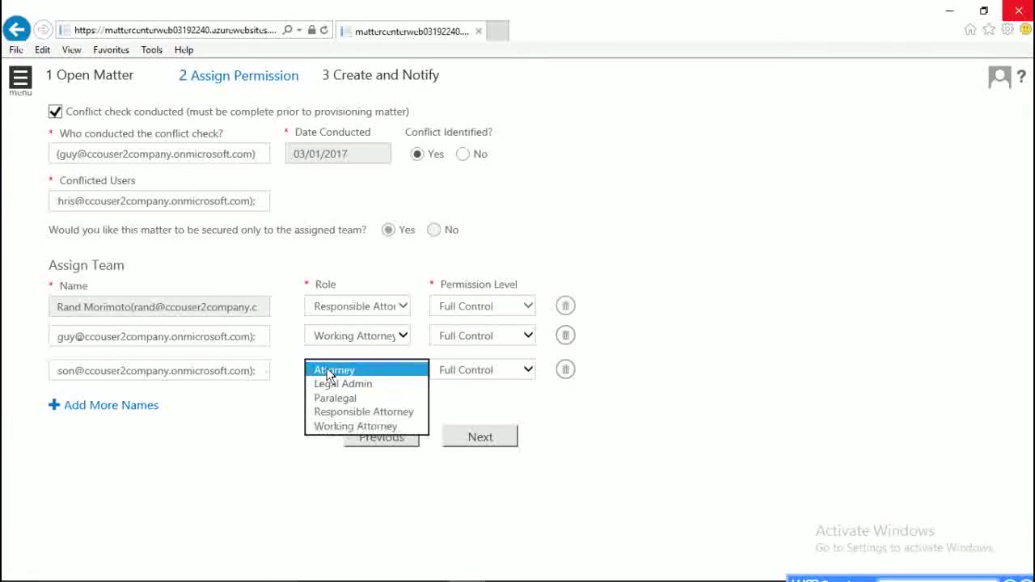
click(377, 383)
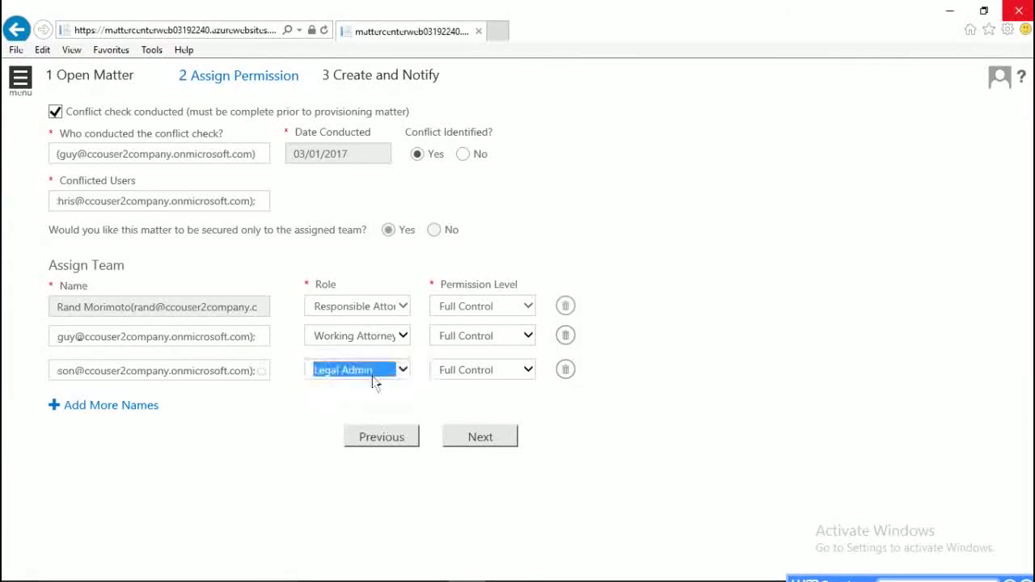
- Create the matter with team notification, calendar, tasks and RSS feeds included, and check its new SharePoint page before closing it
click(480, 441)
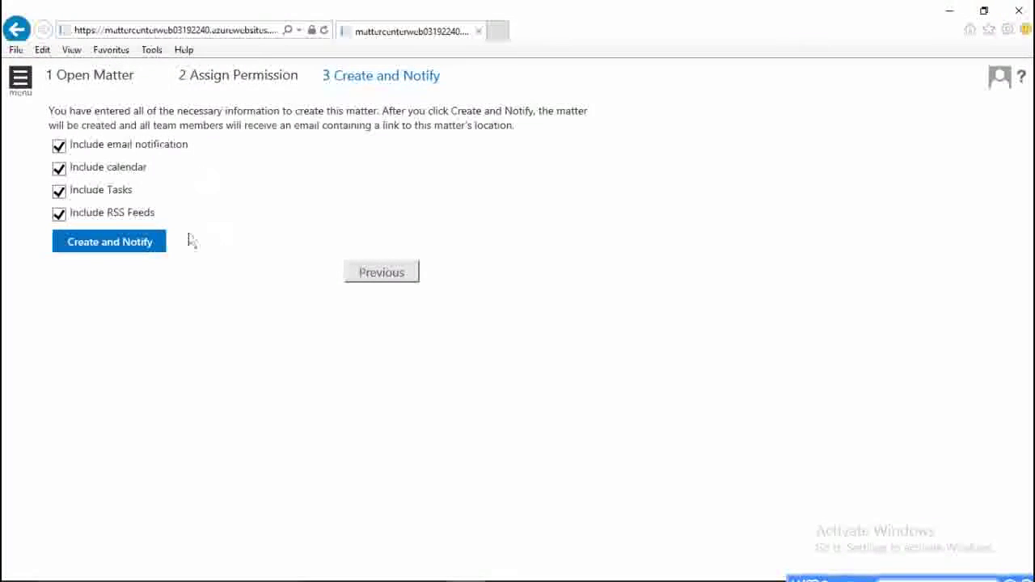
click(120, 242)
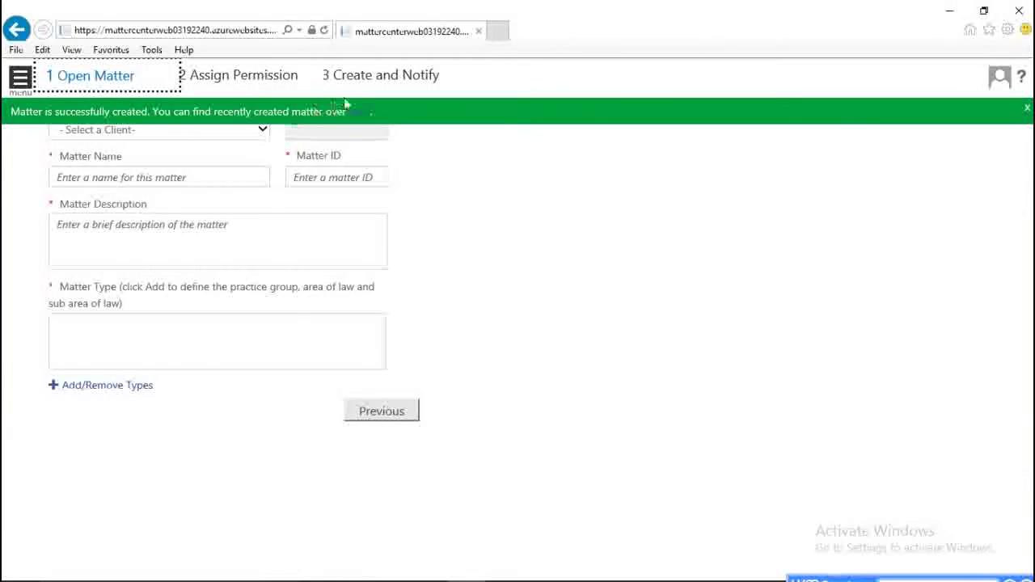
click(358, 110)
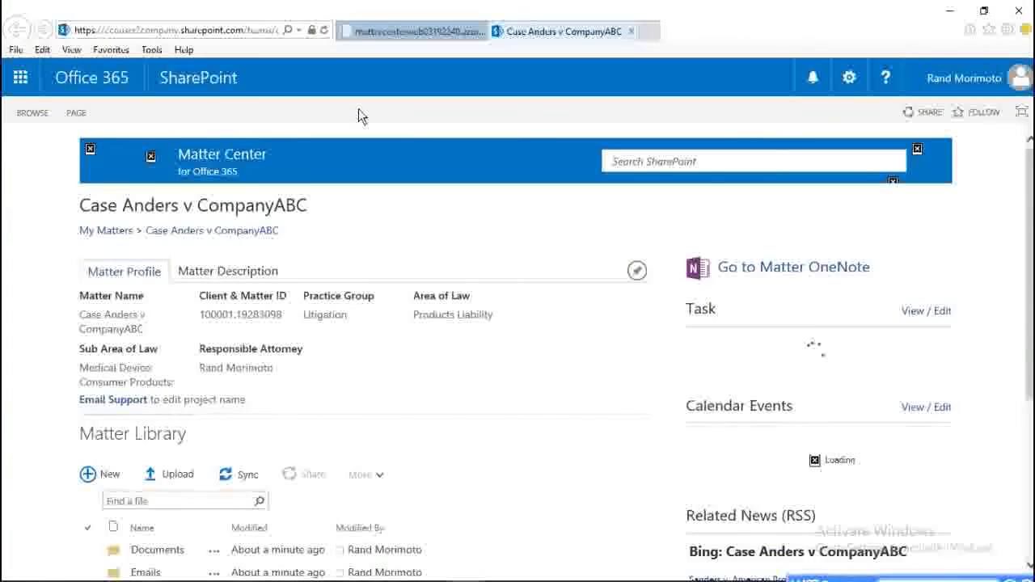
click(631, 32)
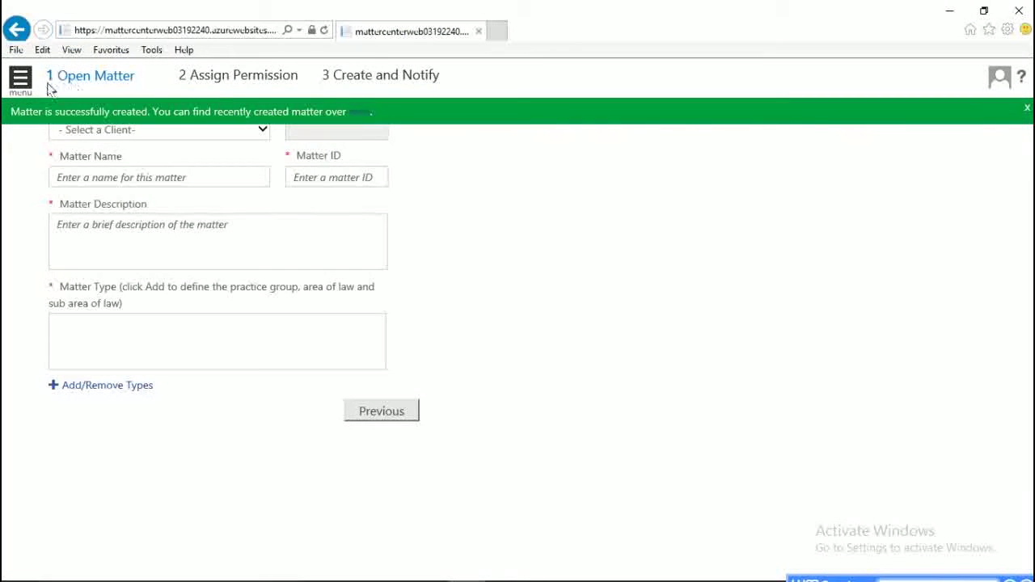
- Open the Jcorp product liability matter's details page from the Matters list and view its matter description
click(21, 80)
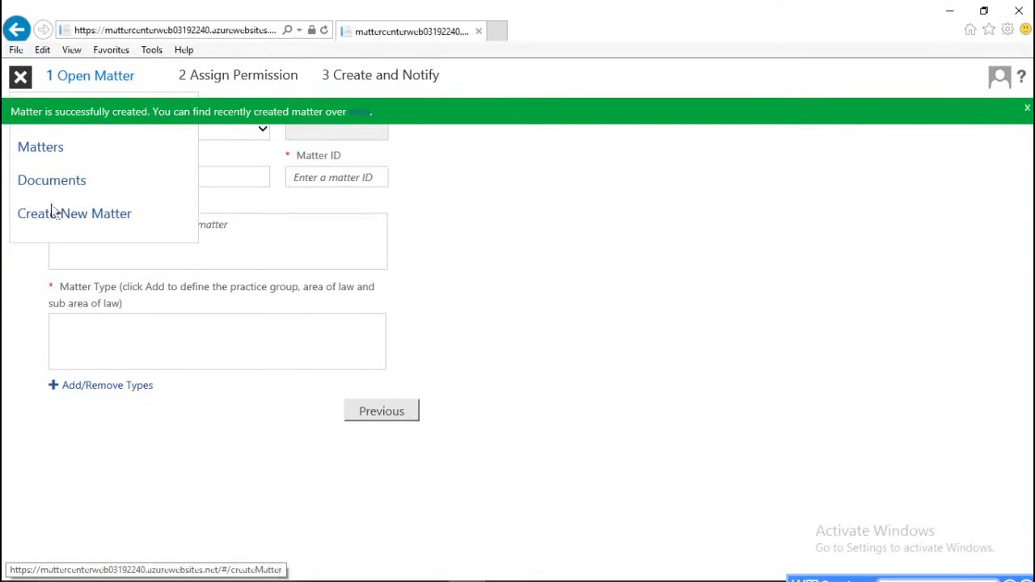
click(50, 150)
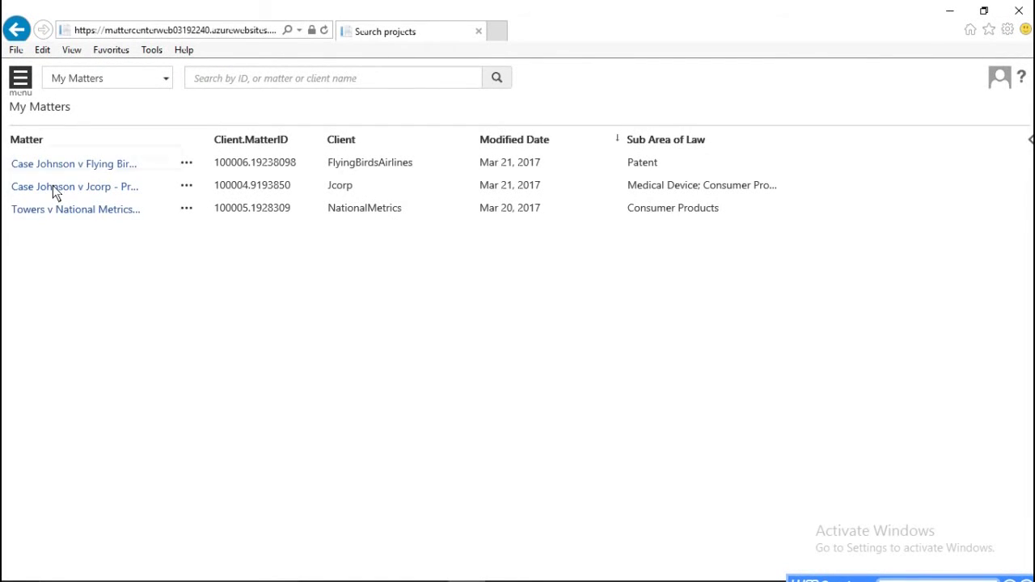
click(52, 187)
click(263, 319)
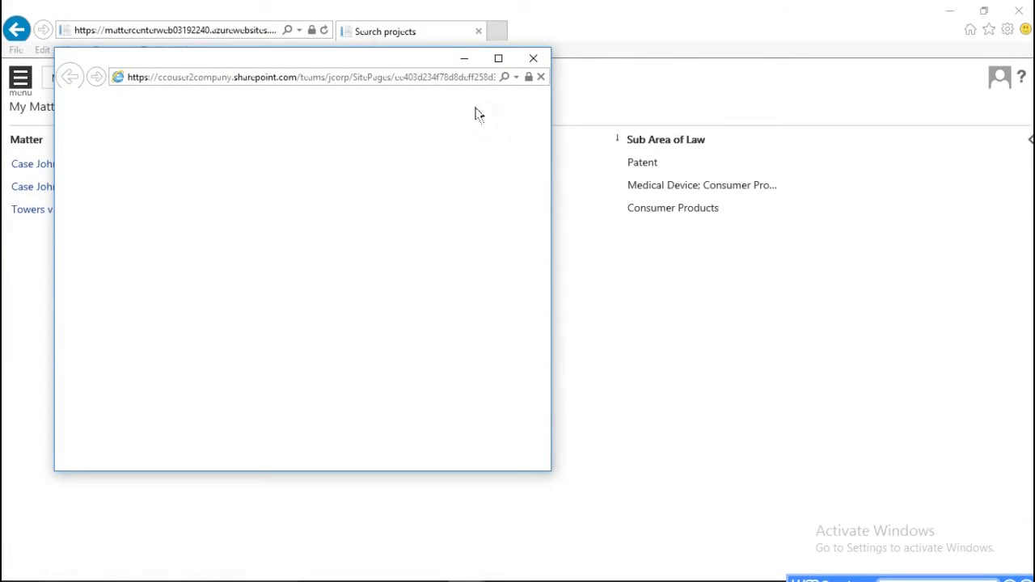
click(499, 59)
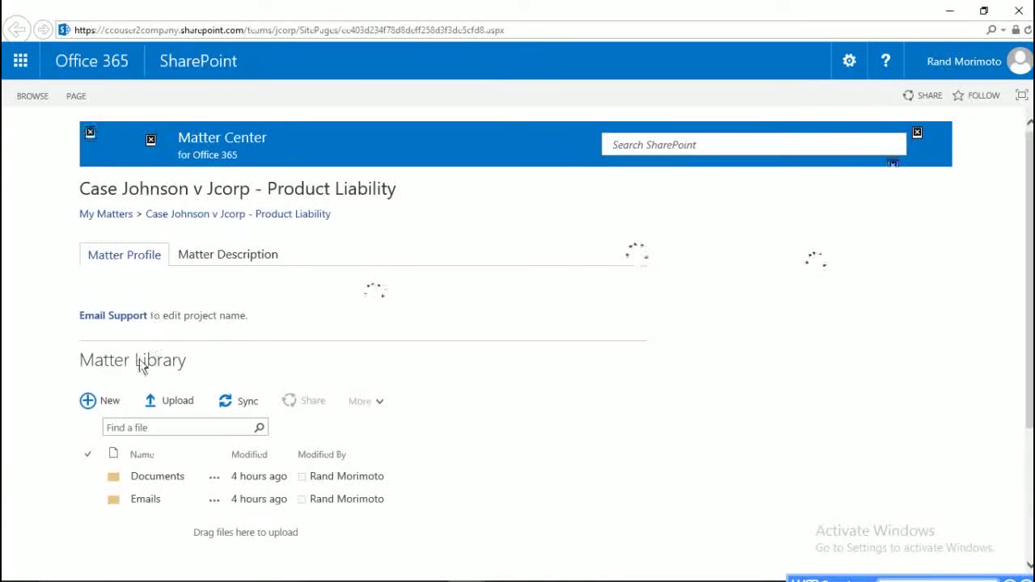
click(217, 256)
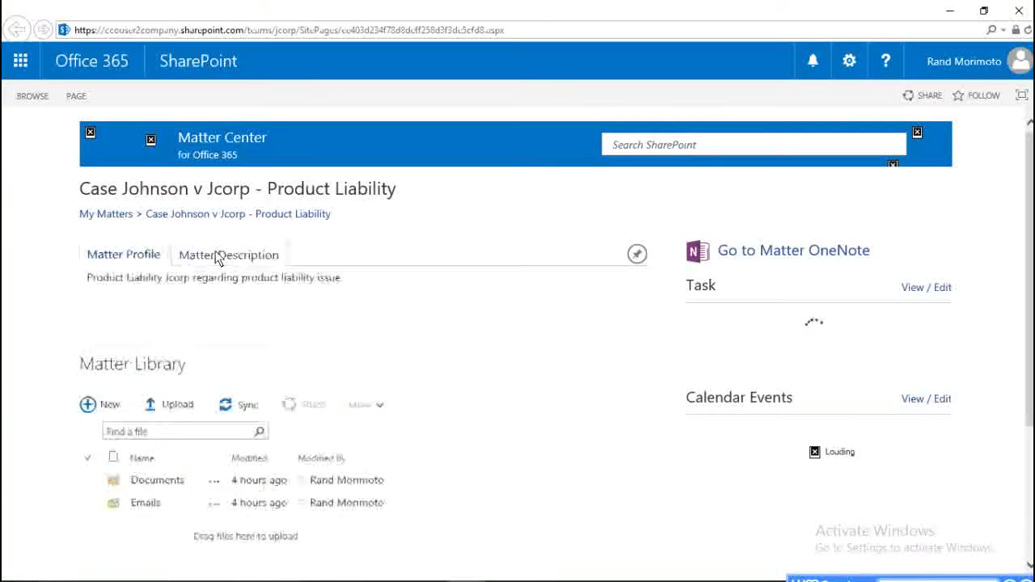
- Upload the Getting Started with Windows PowerShell document from Downloads to the Documents folder of the Jcorp matter library
click(154, 481)
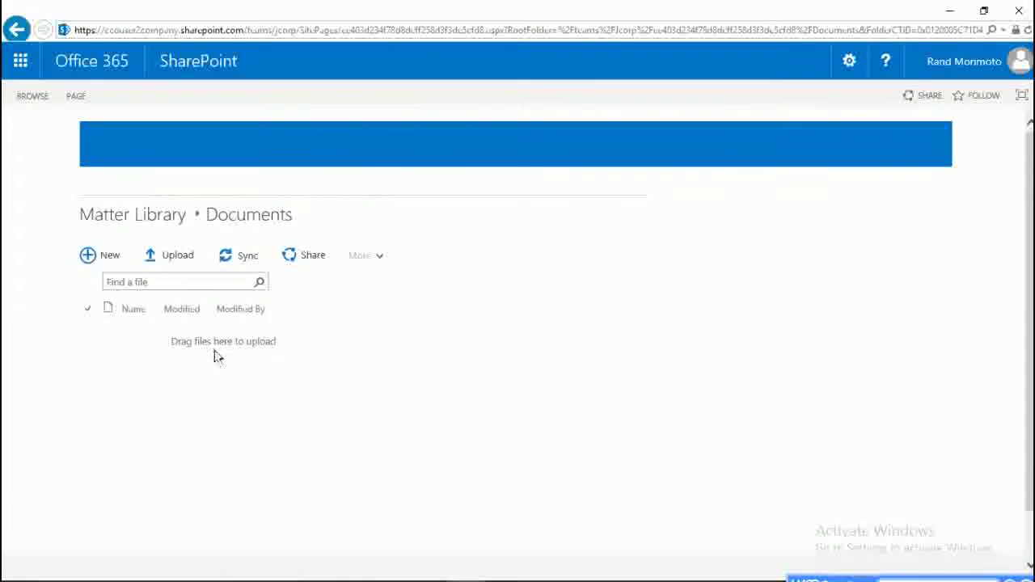
click(168, 458)
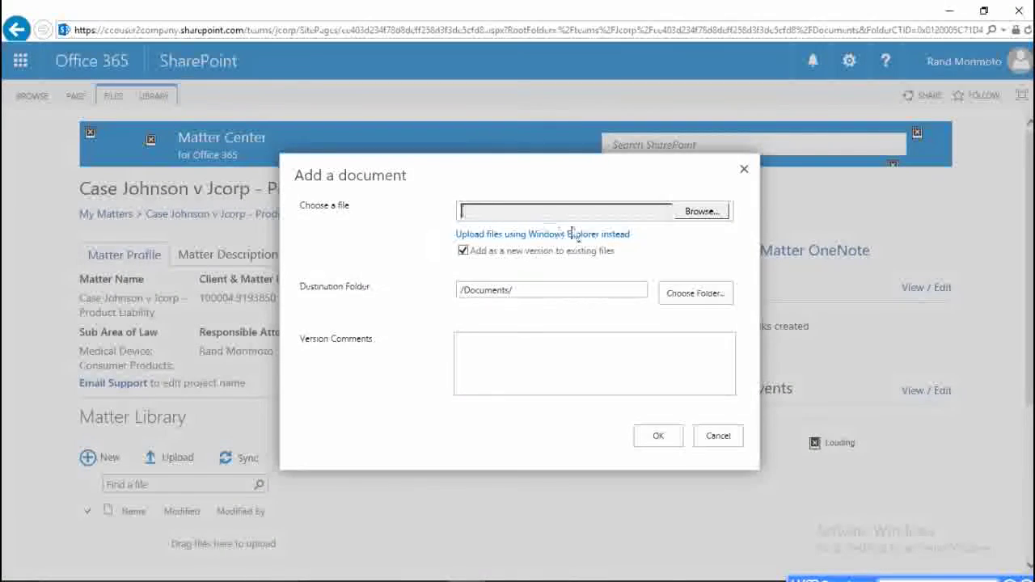
click(689, 216)
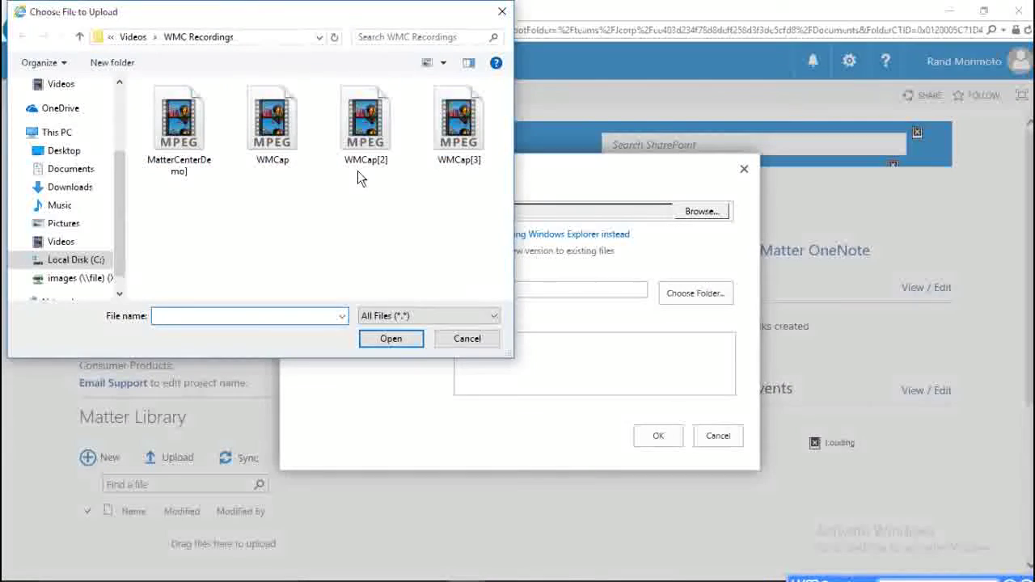
click(81, 188)
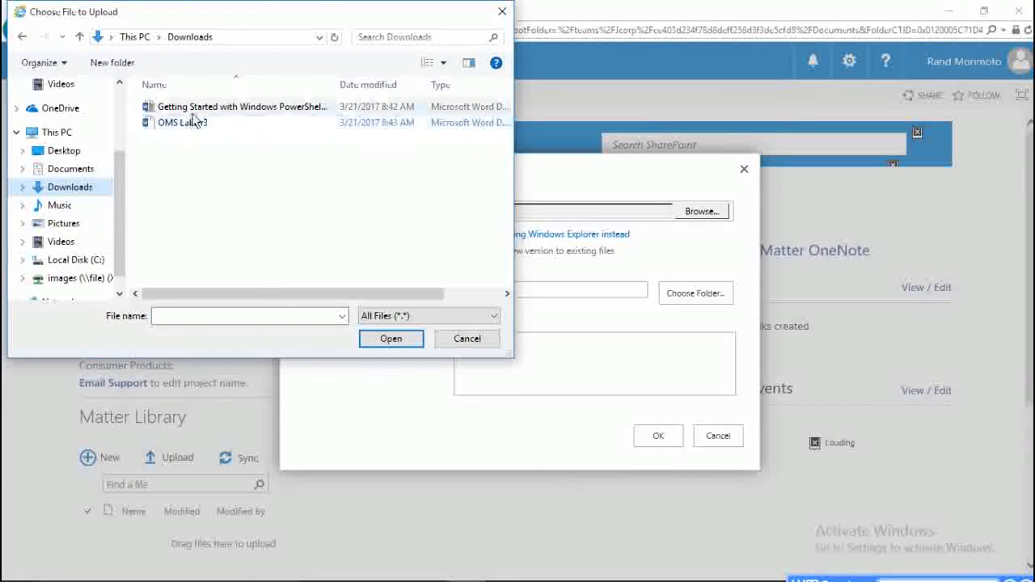
click(192, 110)
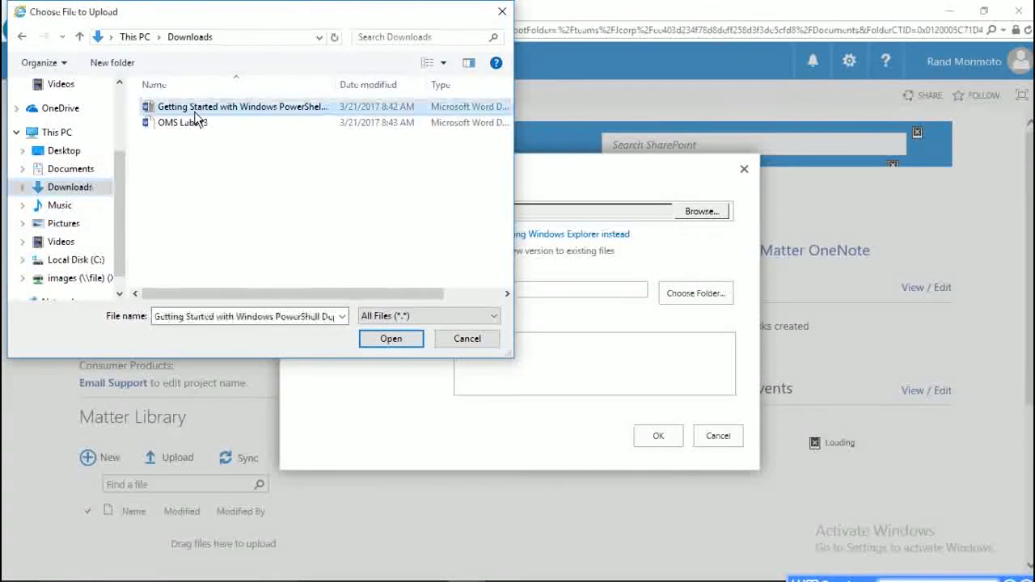
click(391, 339)
click(654, 433)
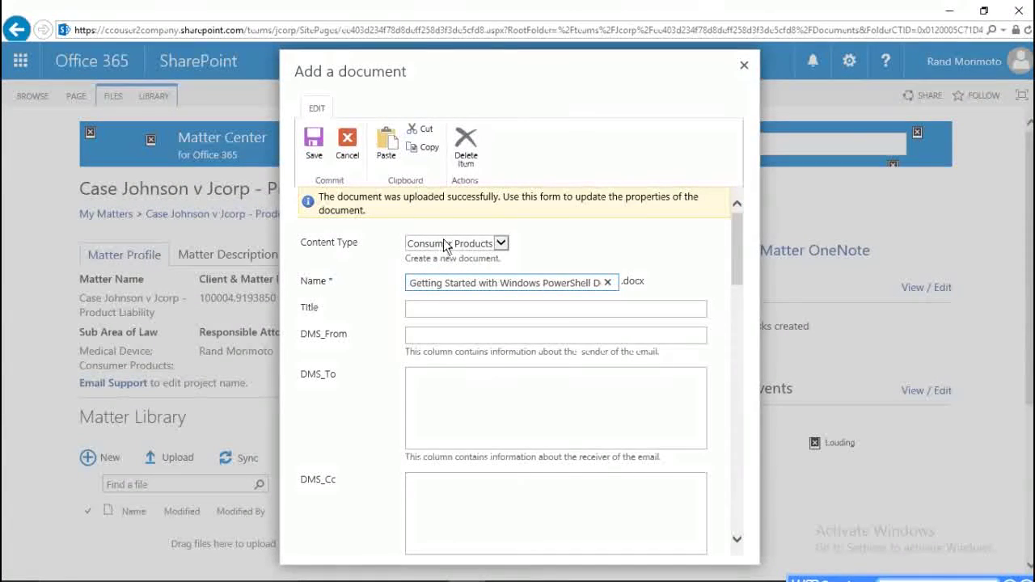
- Title the uploaded document "Documentation from Depo 3-21-2017" and save its properties
click(440, 318)
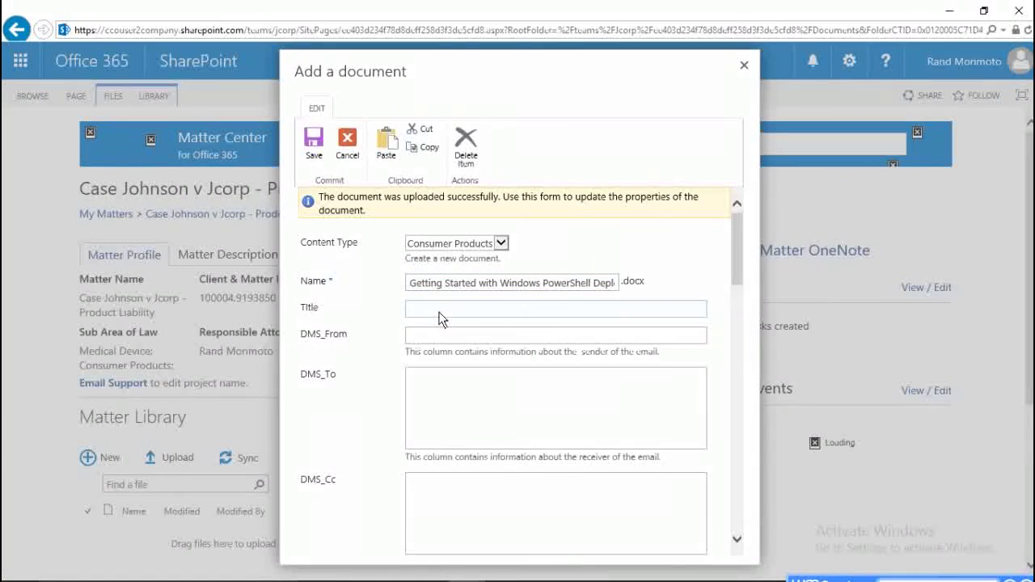
text(Documentation fi)
text(om Depo 3-21-2017)
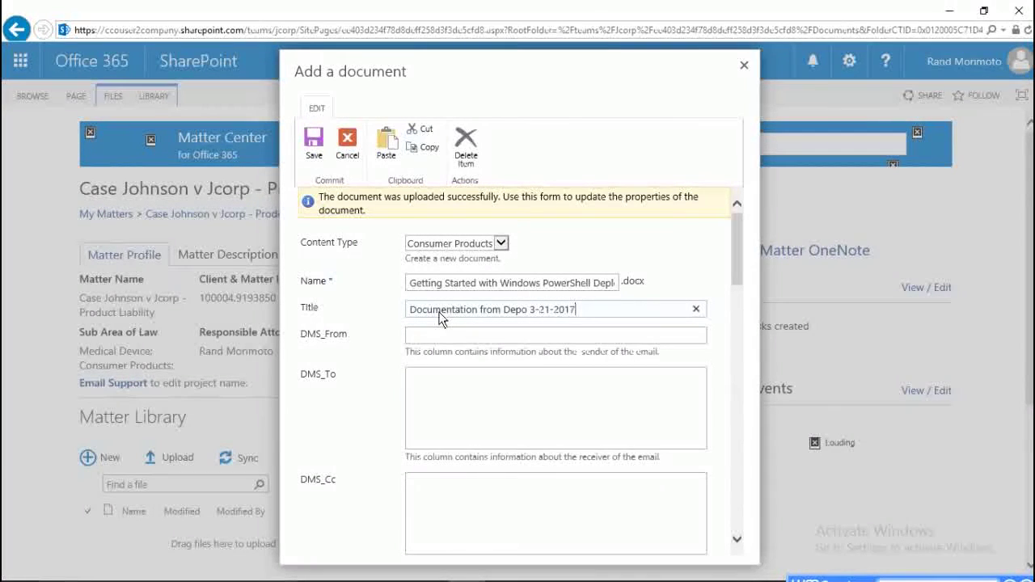
click(460, 342)
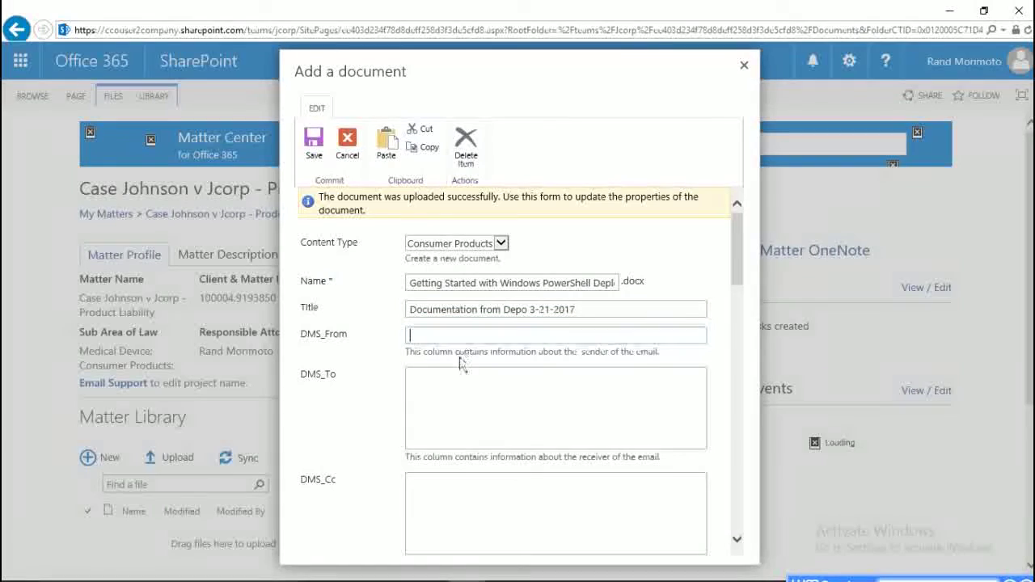
click(315, 139)
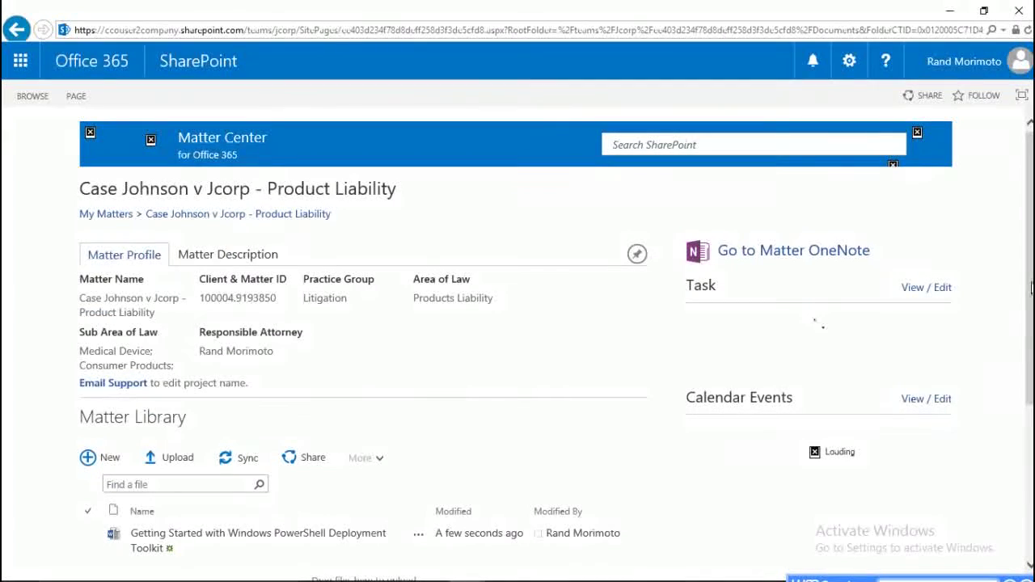
- Preview the uploaded document in the matter library and review its available file actions, including the advanced ones
drag(1028, 289, 1030, 356)
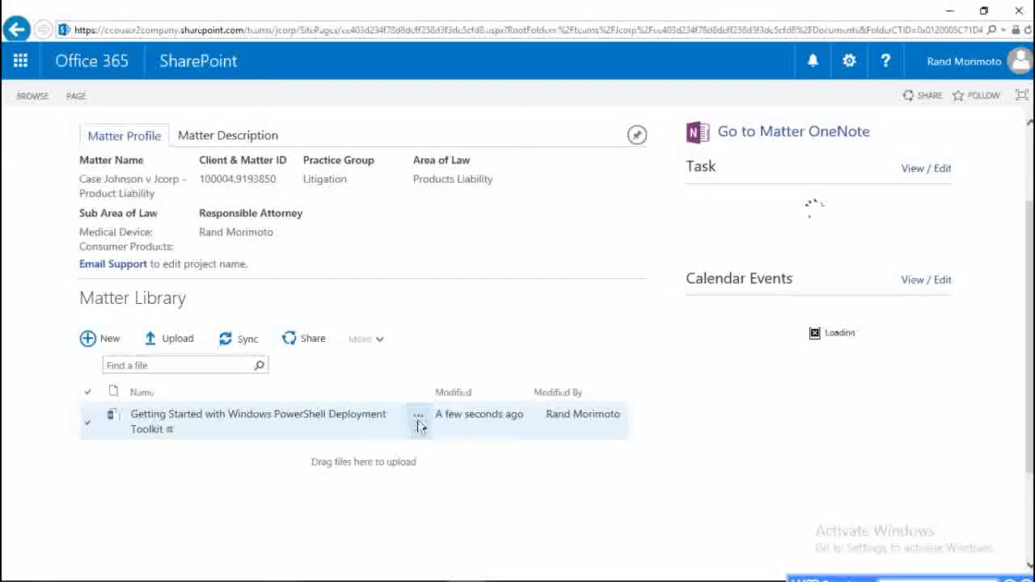
click(419, 420)
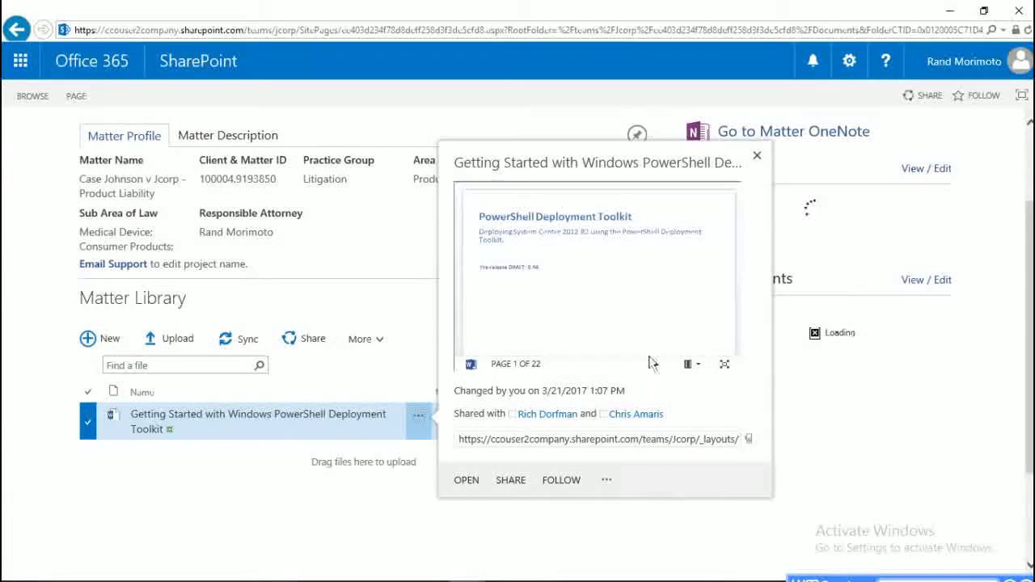
scroll(598, 294, down, 2)
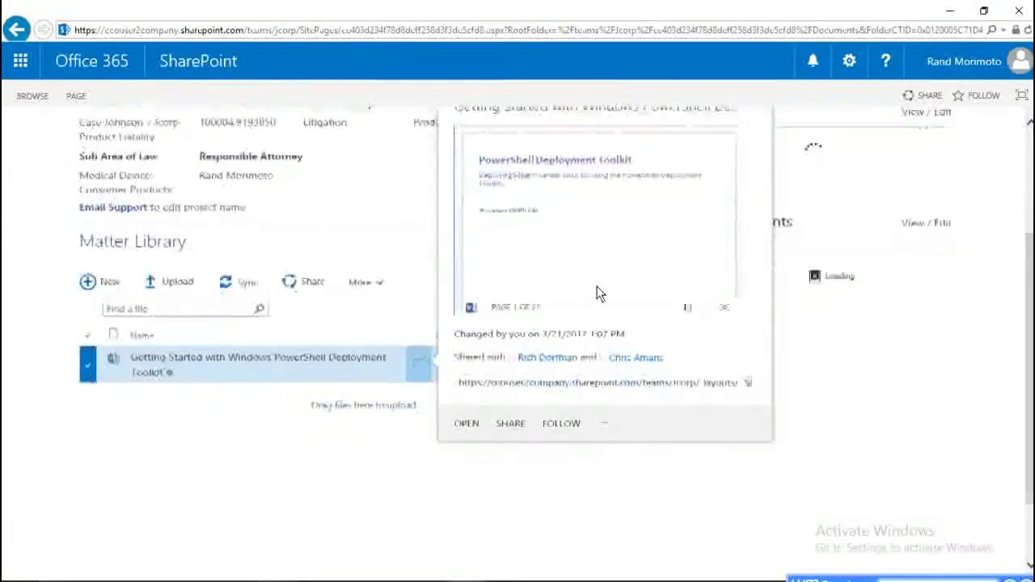
scroll(598, 294, up, 2)
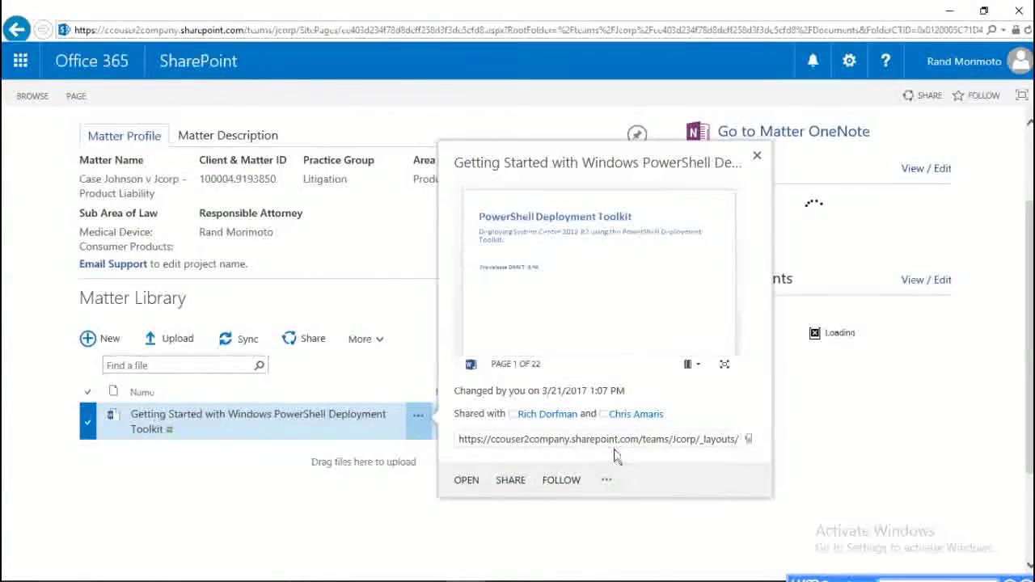
click(605, 481)
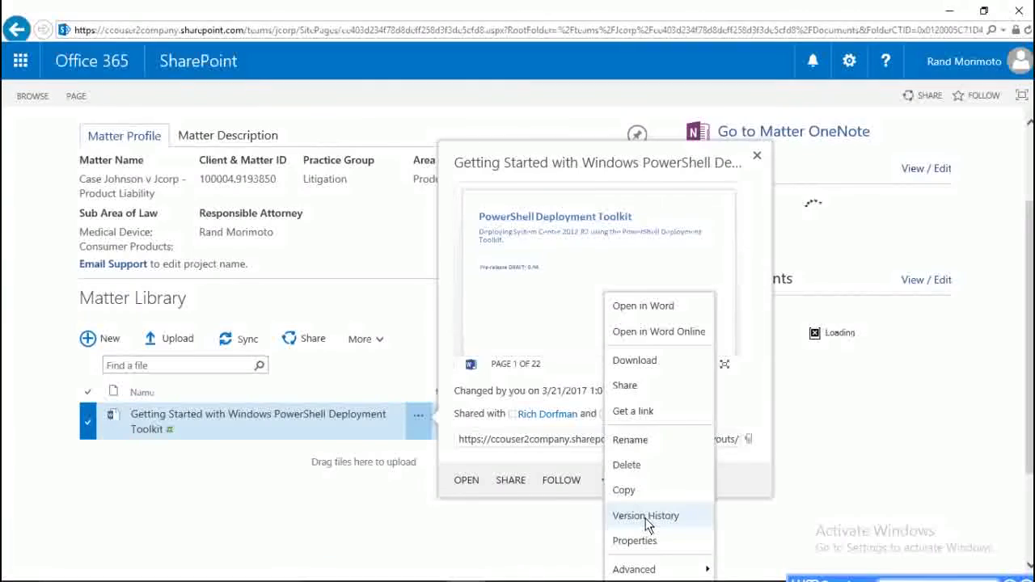
mouse_move(653, 568)
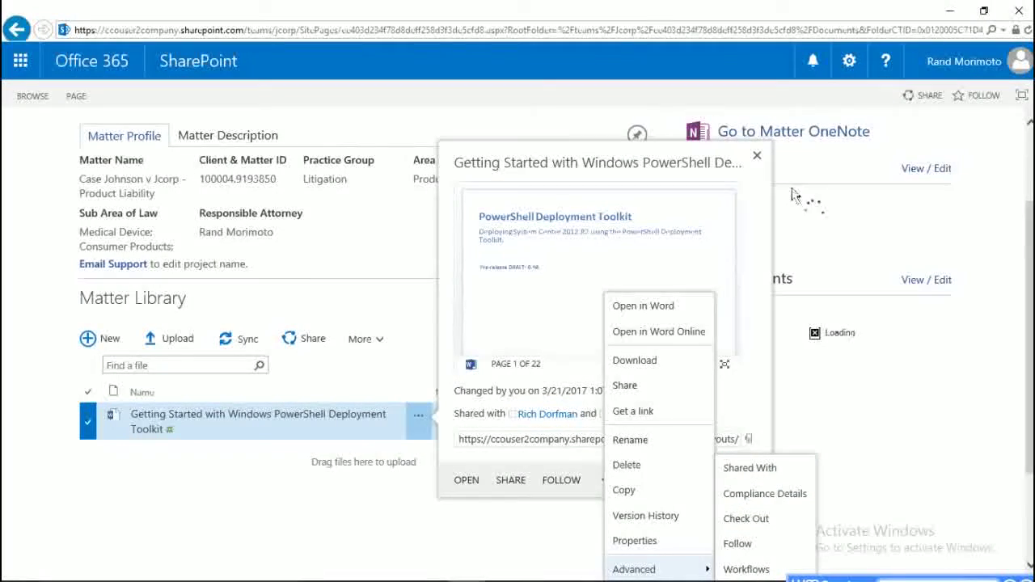
click(756, 154)
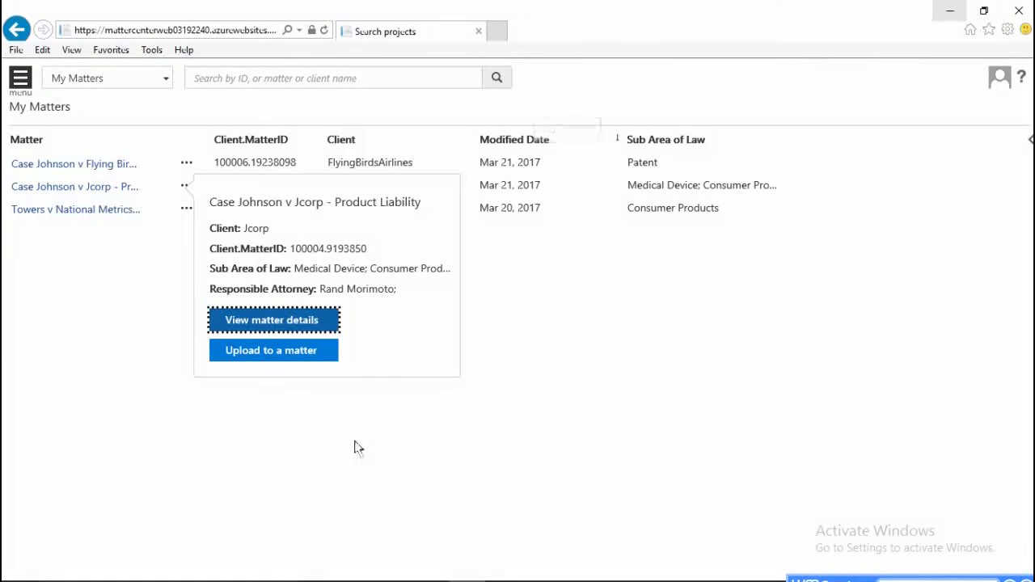
- Switch to Outlook, open the Materials from Deposition email, and display the Matters list in its Matter Center Beta add-in
key(alt+Tab)
key(alt+Tab)
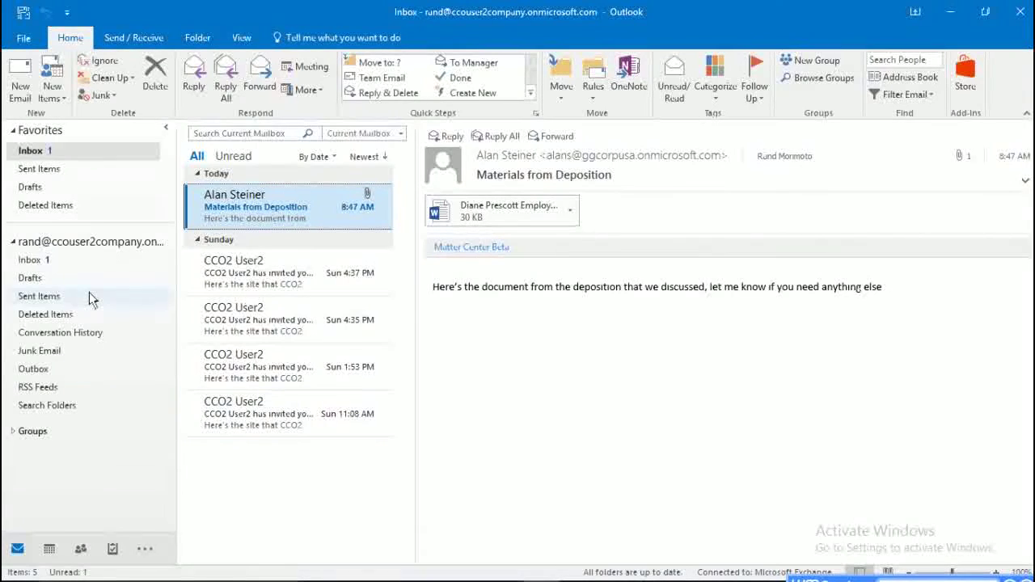
click(23, 90)
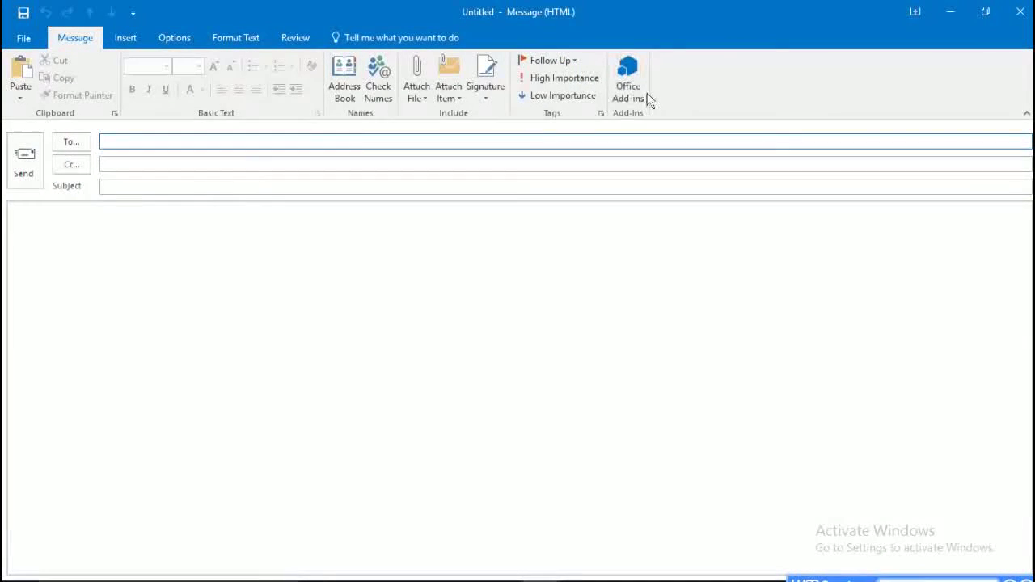
click(1019, 14)
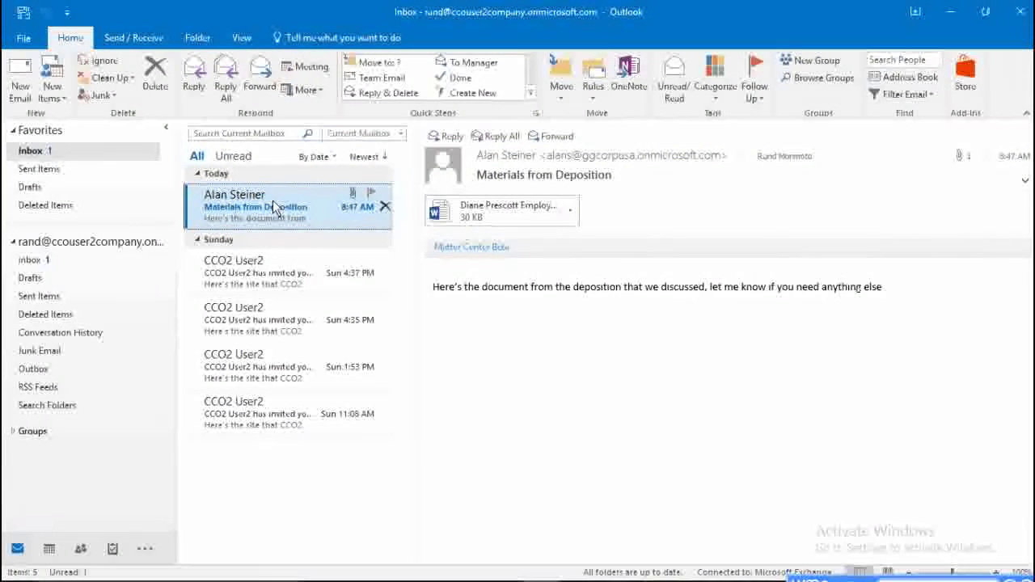
double_click(273, 200)
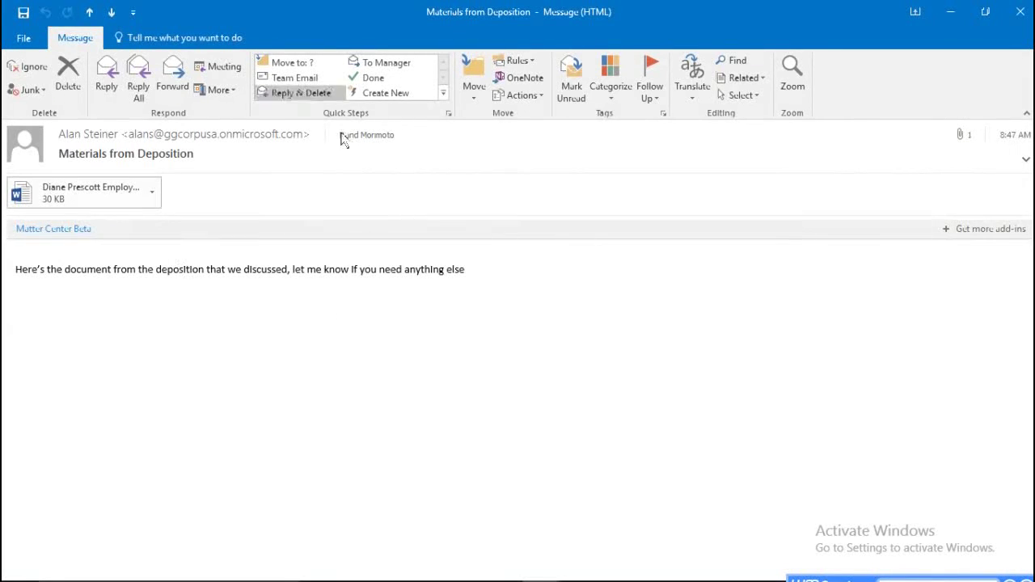
click(57, 229)
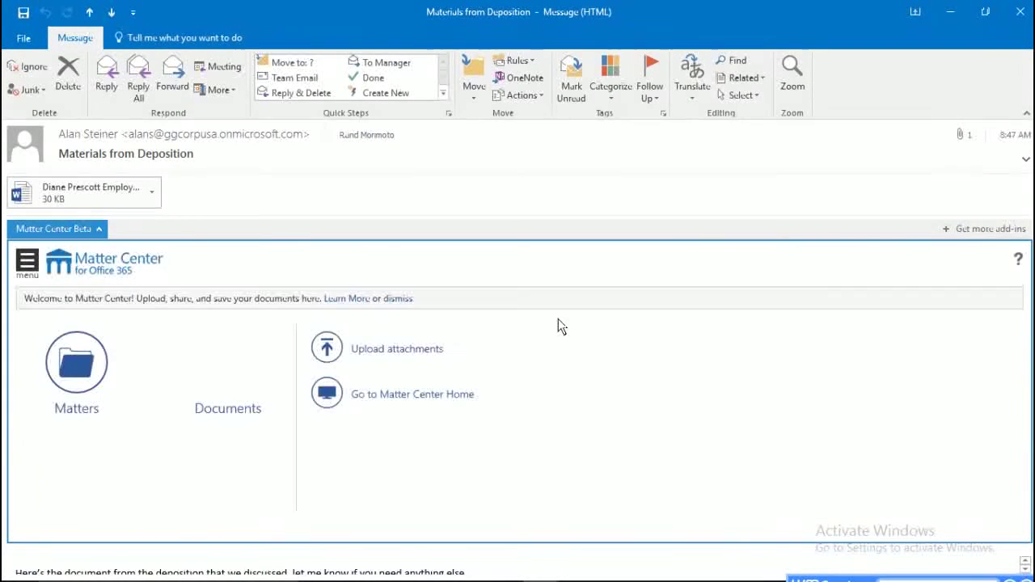
click(90, 368)
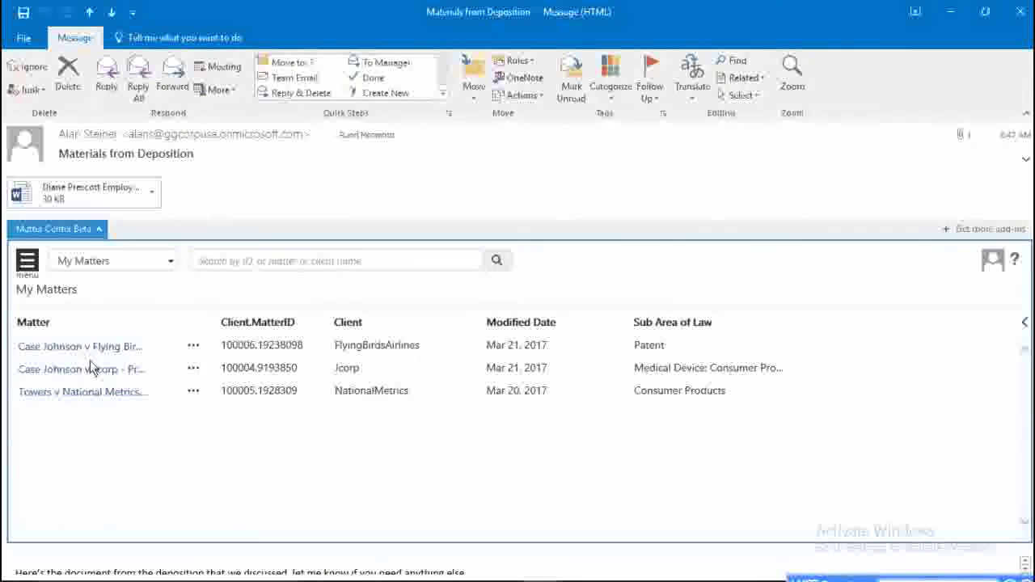
- Upload the email's Word attachment to the Flying Birds Air matter's Documents folder and the email itself to its Emails folder
mouse_move(101, 352)
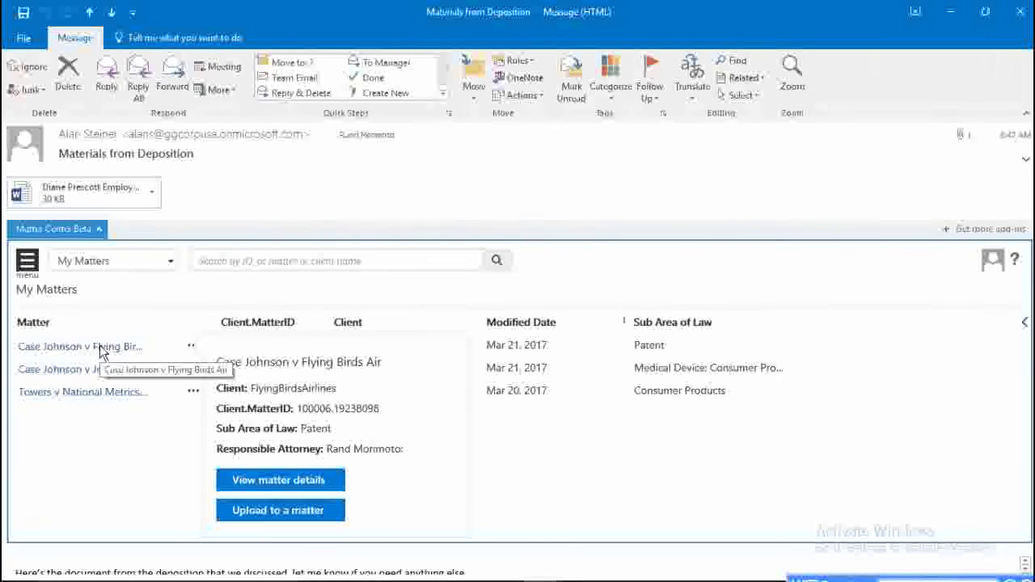
click(241, 512)
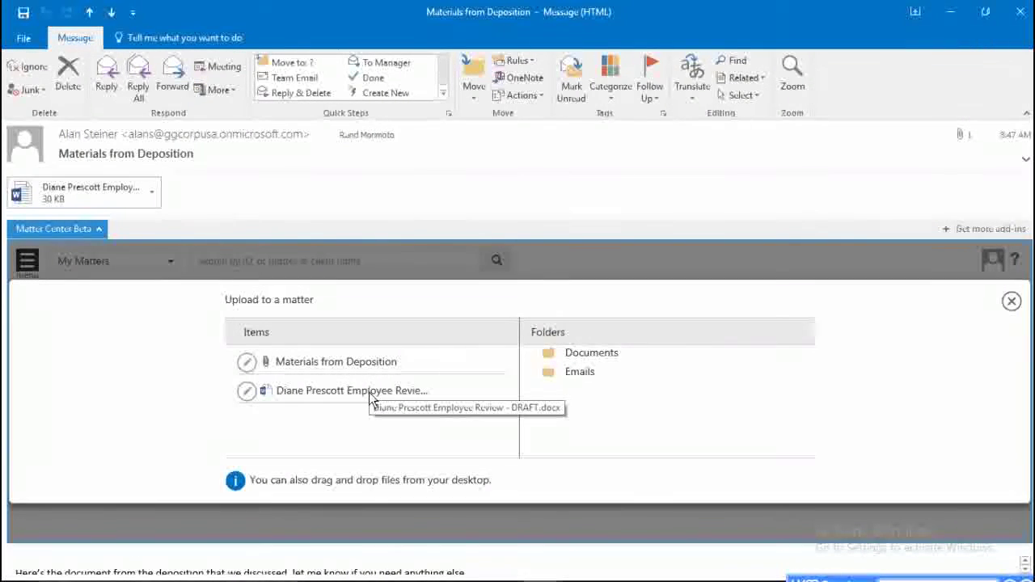
drag(370, 396, 614, 354)
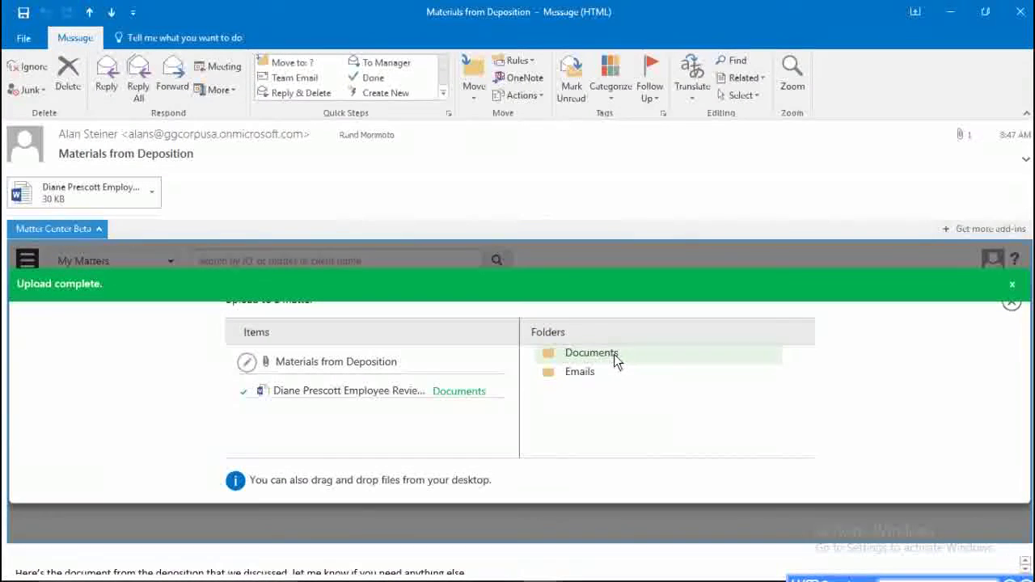
drag(348, 370, 605, 376)
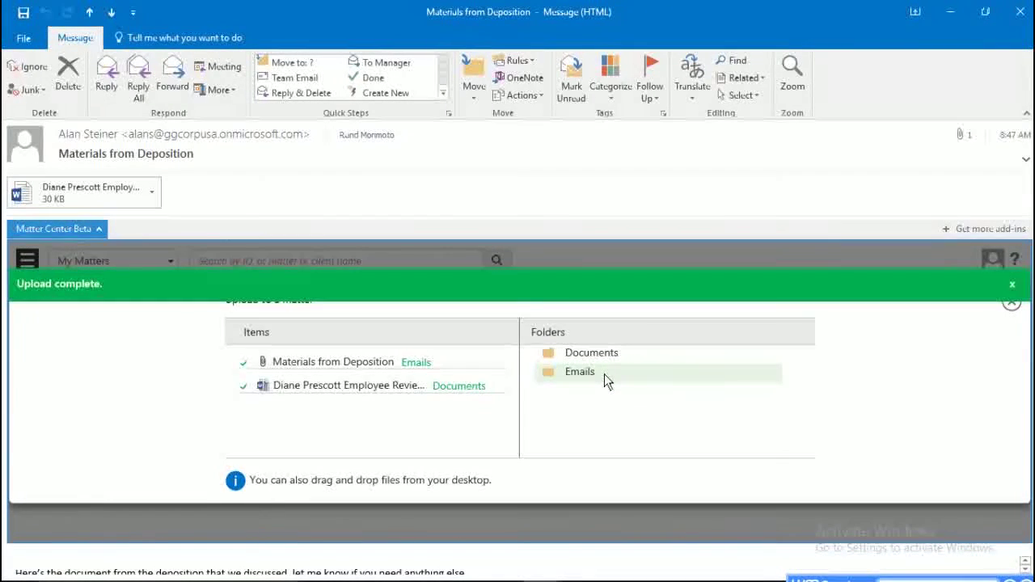
click(1012, 287)
click(1012, 300)
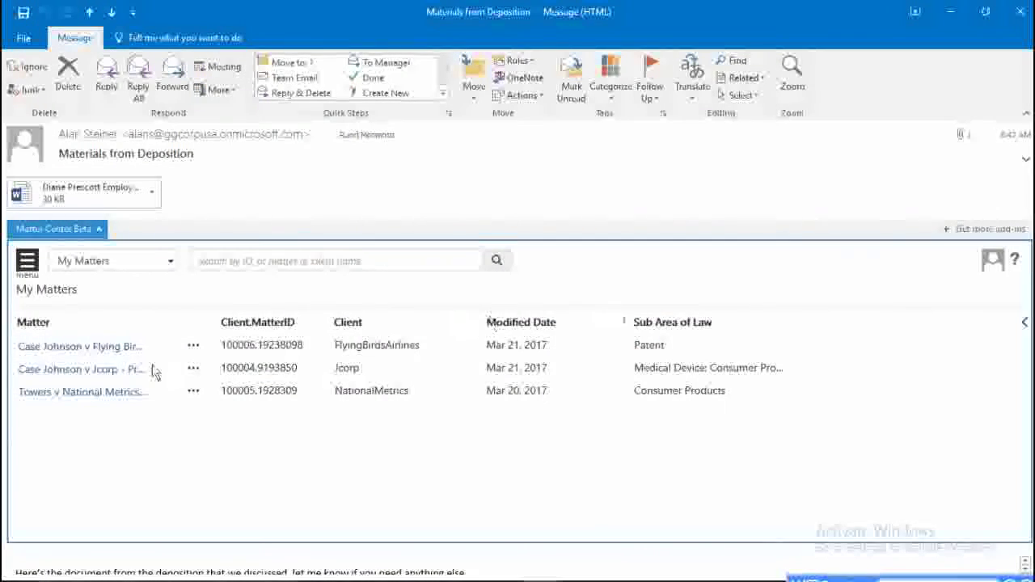
- Open the Flying Birds Air matter's details from the add-in and check its Documents folder for the uploaded employee review draft
click(89, 347)
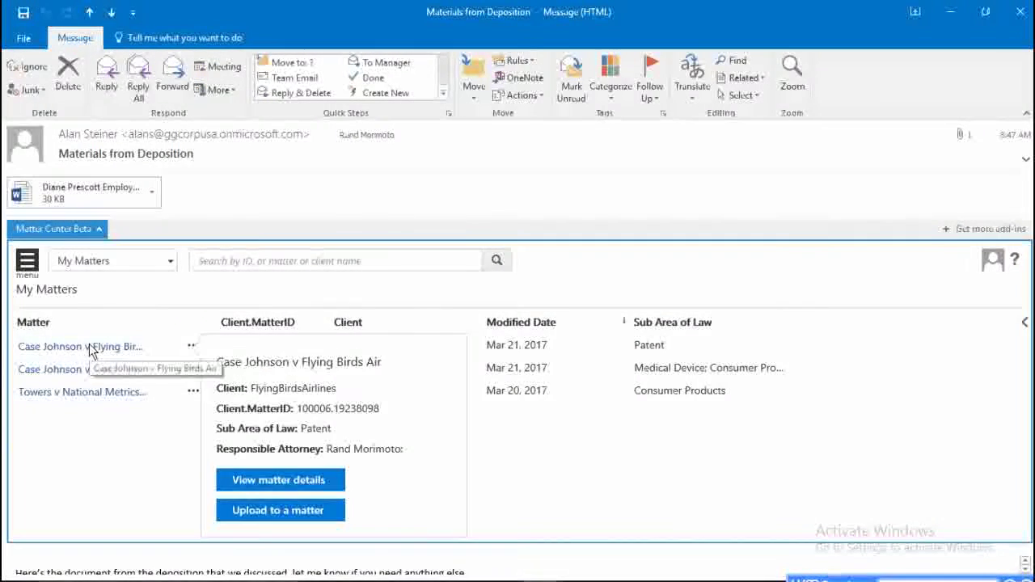
click(264, 485)
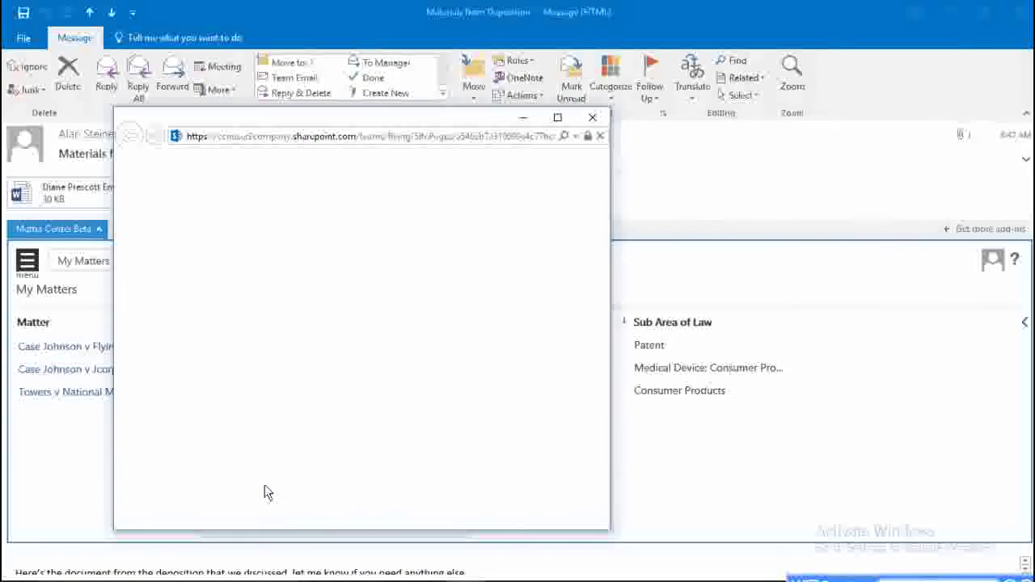
click(558, 117)
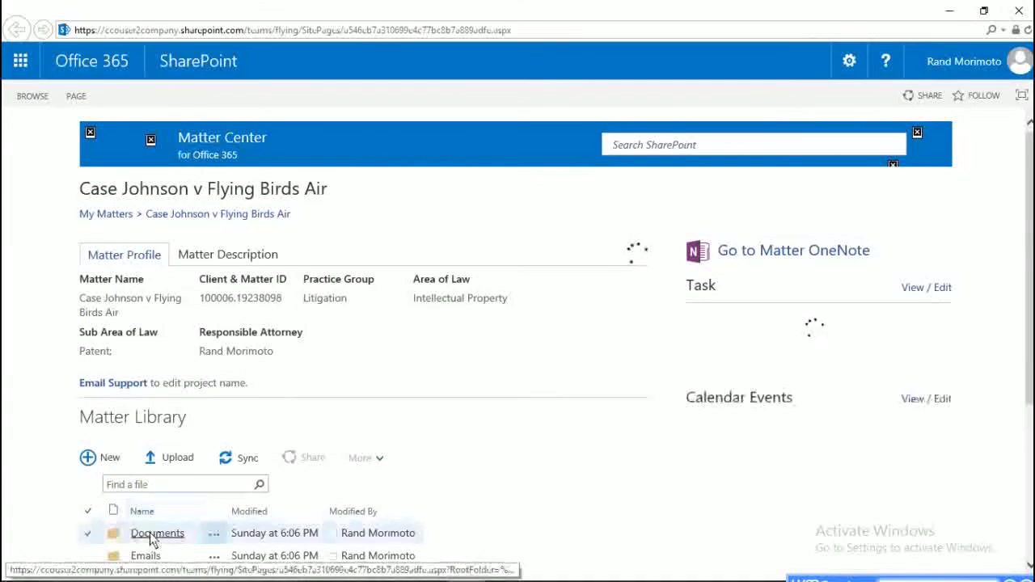
click(152, 534)
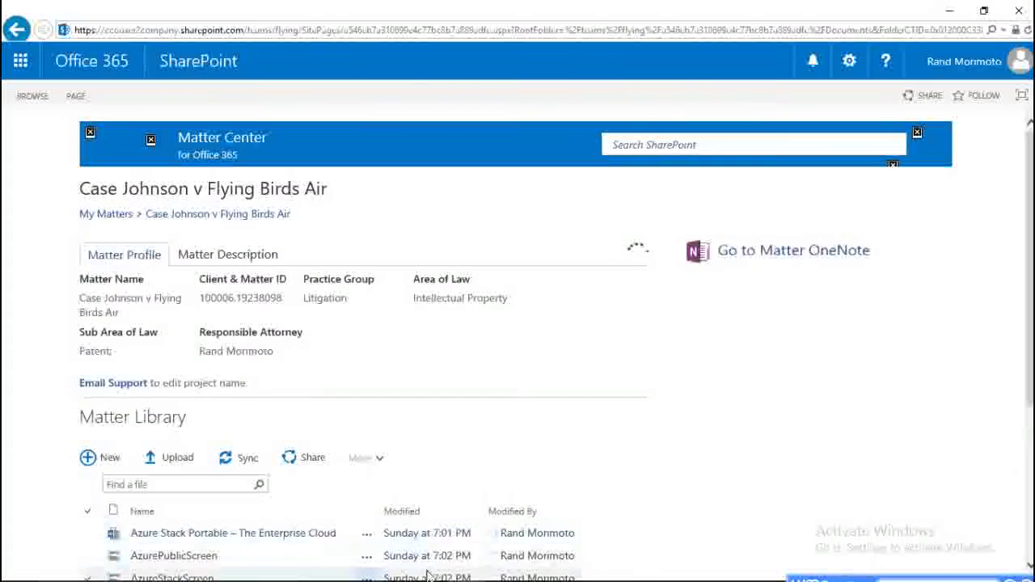
scroll(1031, 315, down, 3)
right_click(1027, 139)
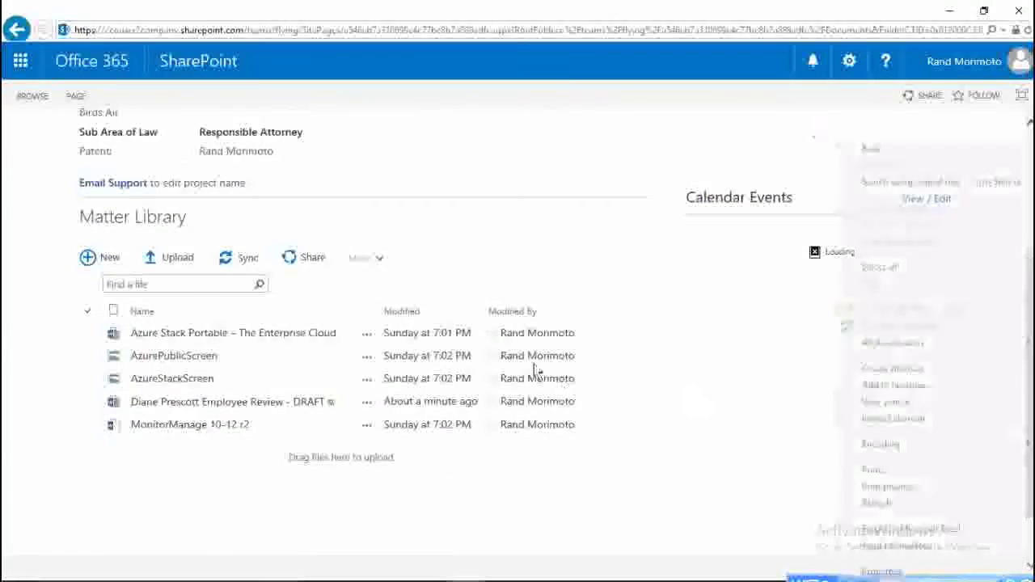
click(727, 320)
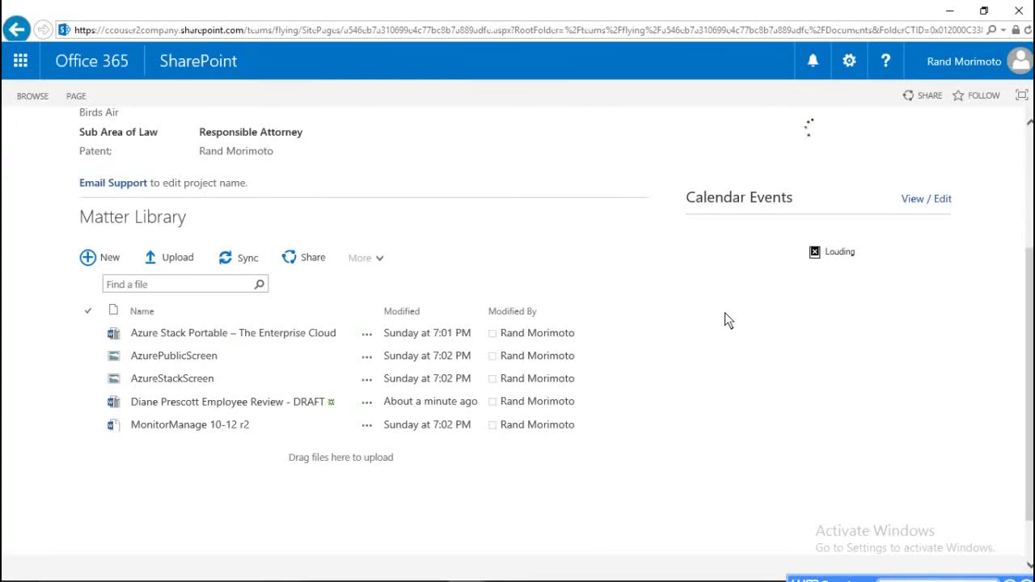
click(1018, 8)
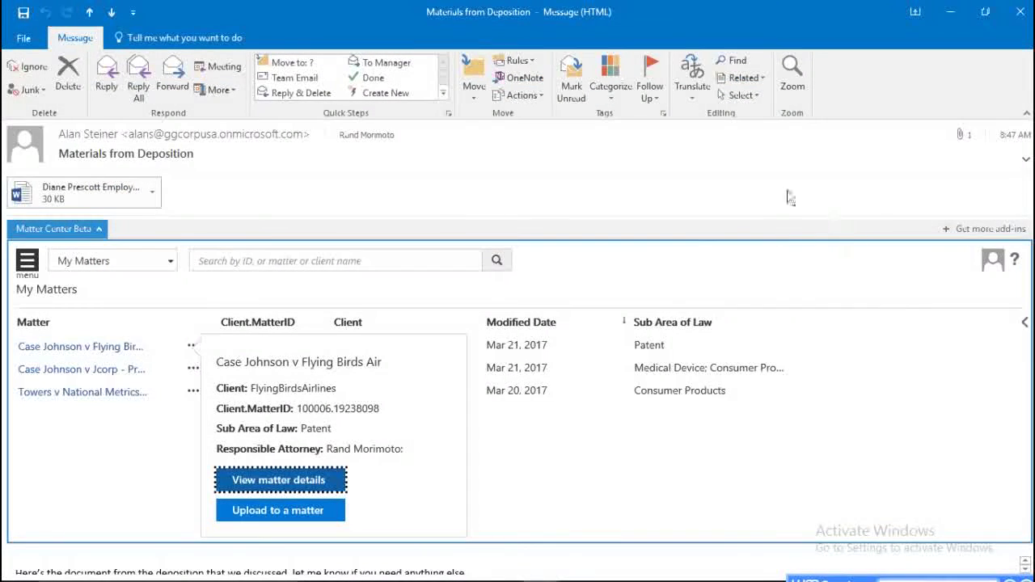
- Close the email and open the Flying Birds Air matter's details page from the Matters list in the Matter Center browser window
click(1021, 11)
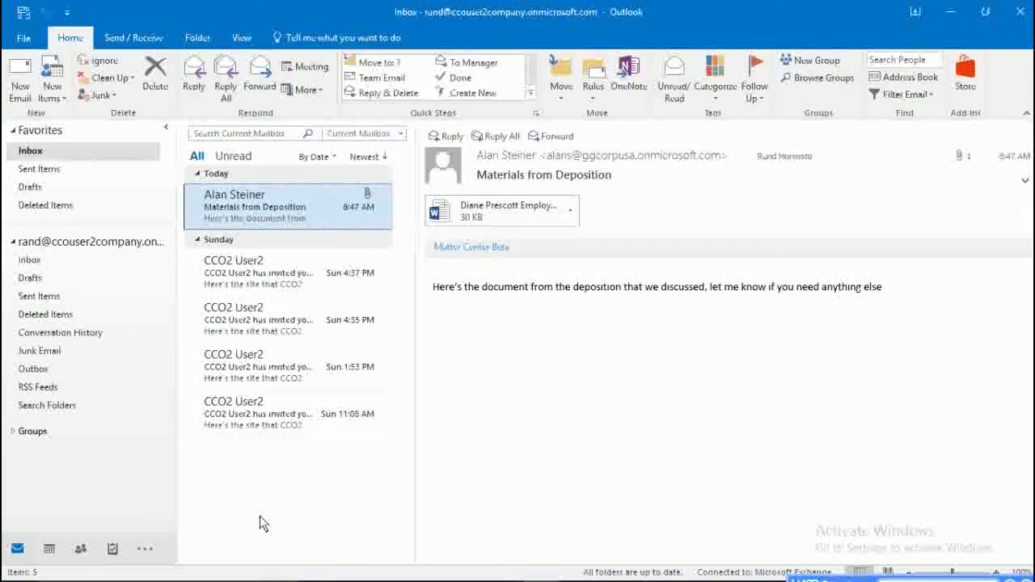
key(alt+Tab)
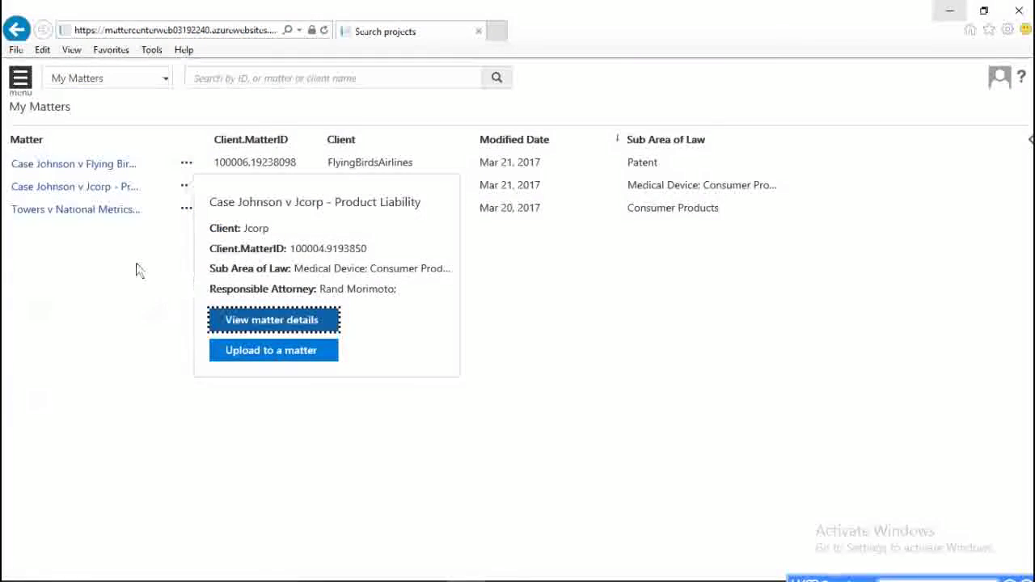
click(250, 319)
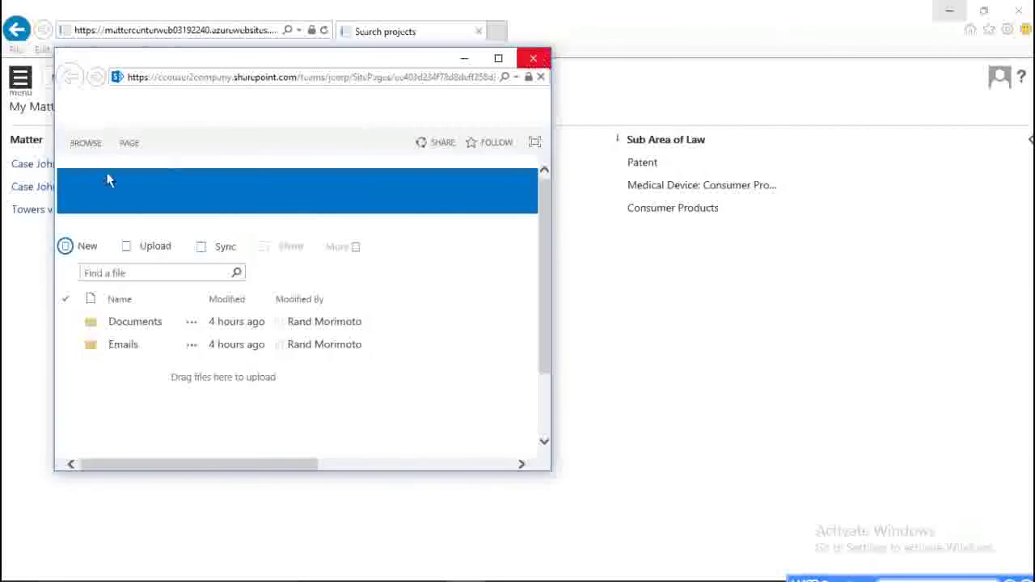
click(533, 57)
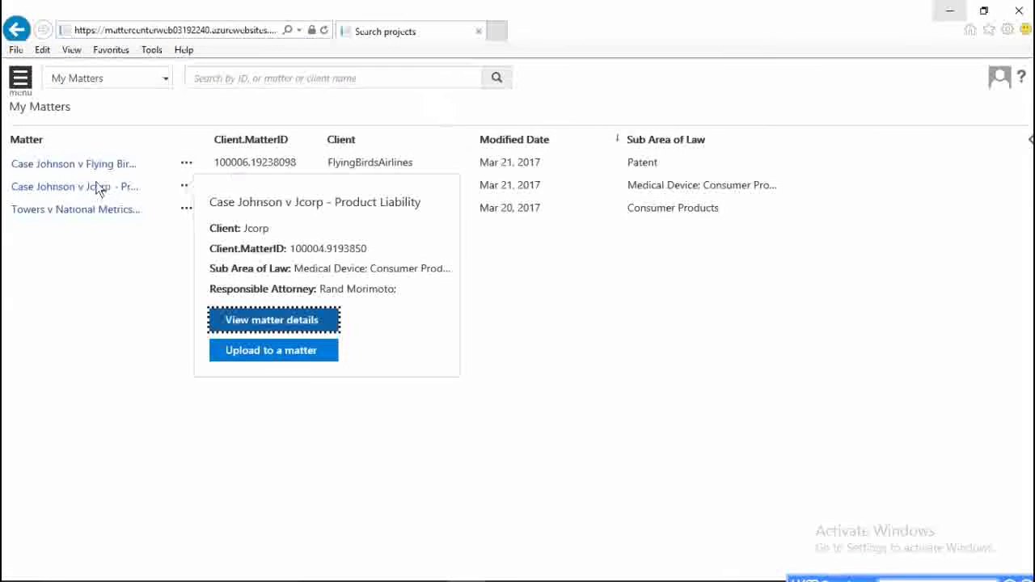
mouse_move(87, 163)
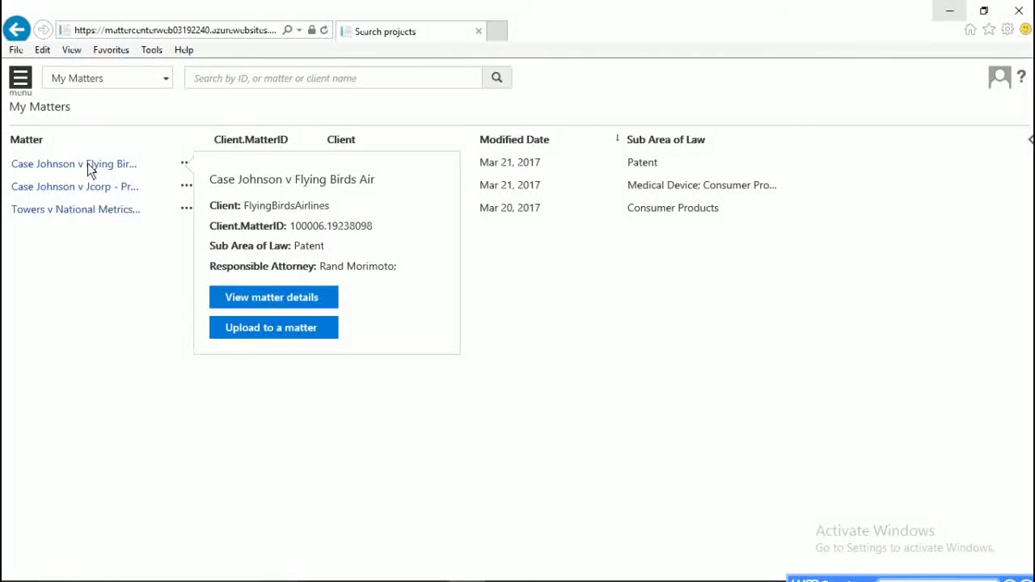
click(21, 79)
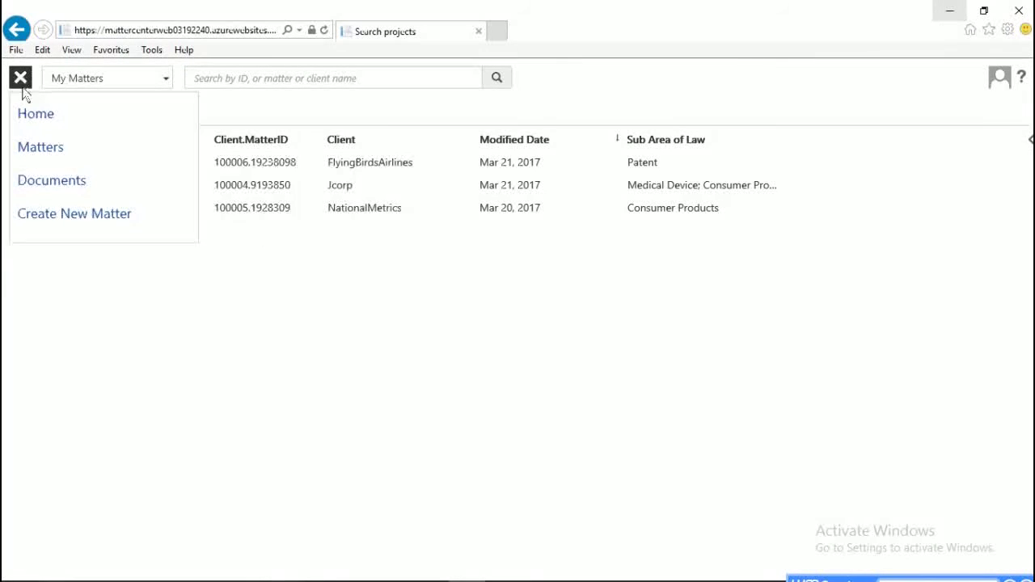
click(29, 148)
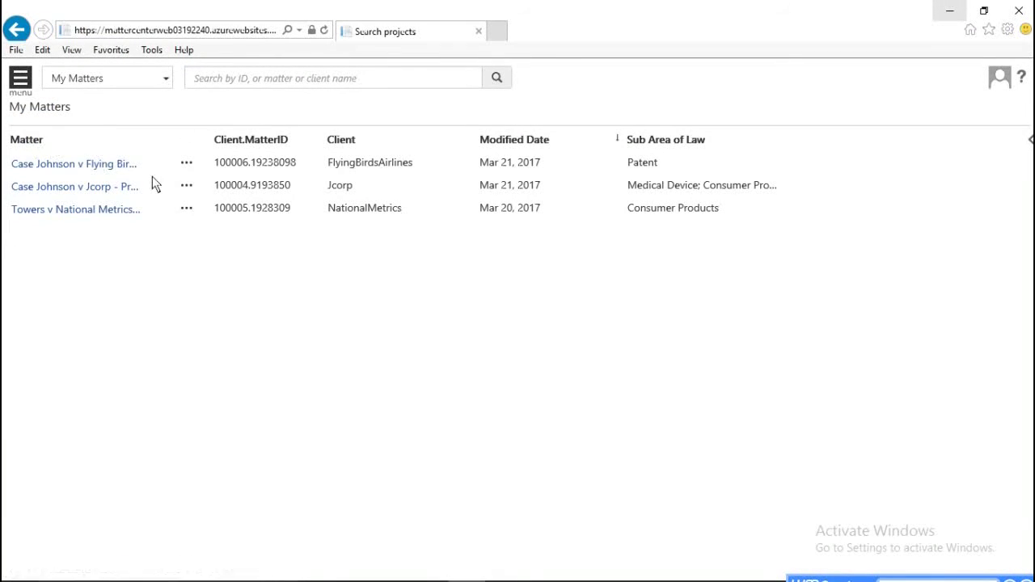
click(84, 166)
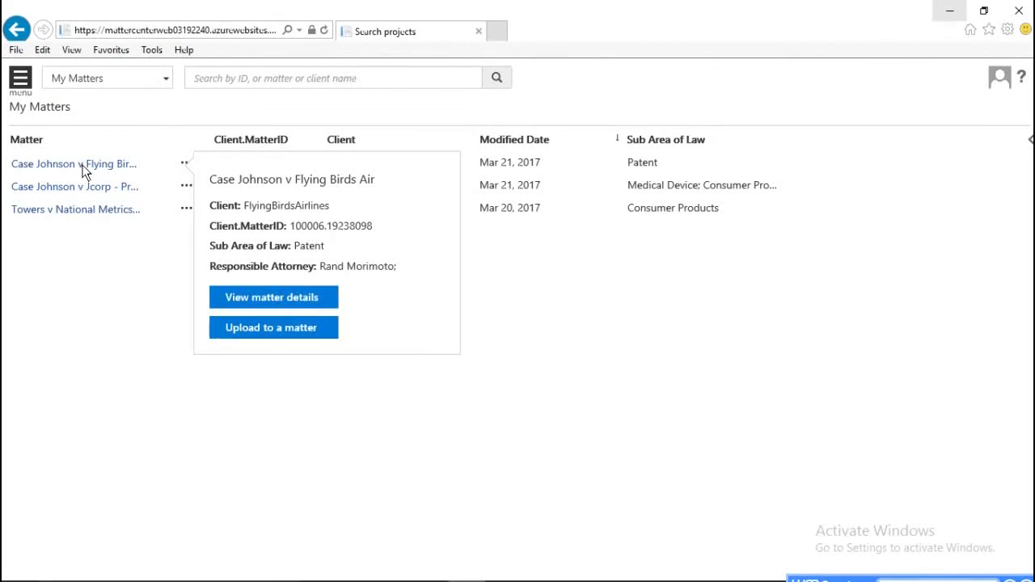
click(252, 298)
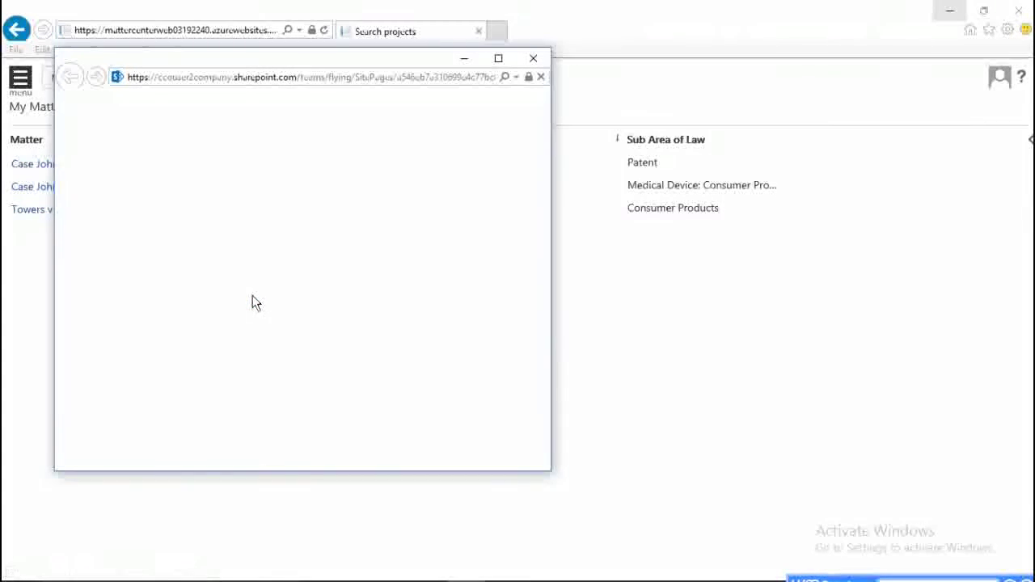
click(499, 59)
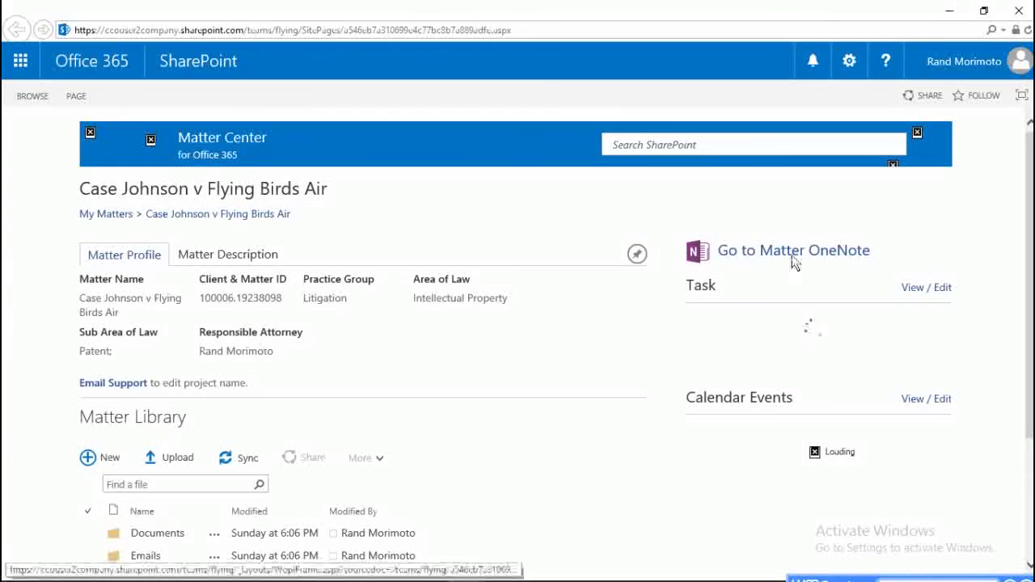
- Open the matter's OneNote notebook and review its Case Background, Depositions and settlement discussion pages, including Settlement Counter Dec 18, 2015
click(792, 251)
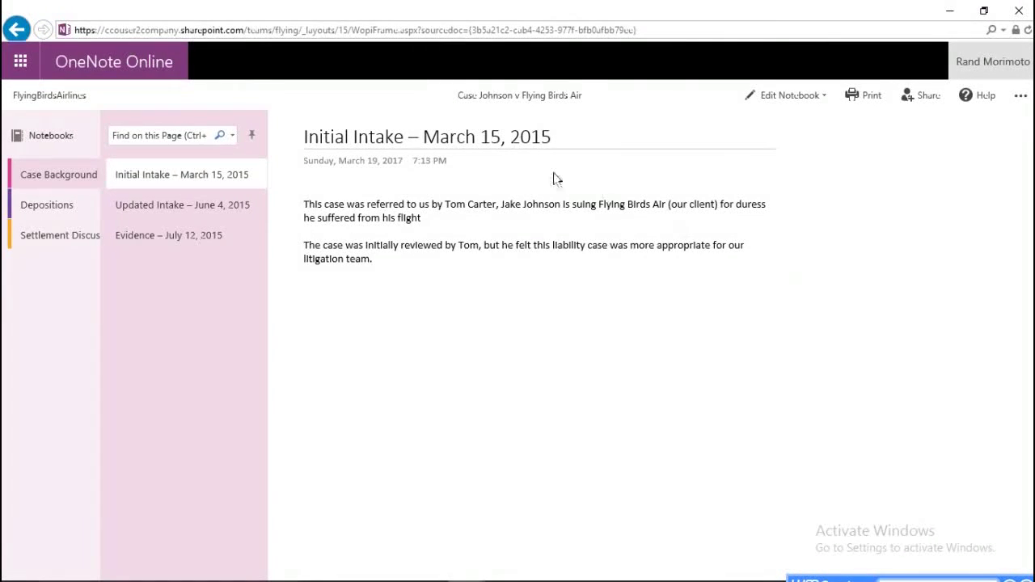
click(155, 209)
click(157, 247)
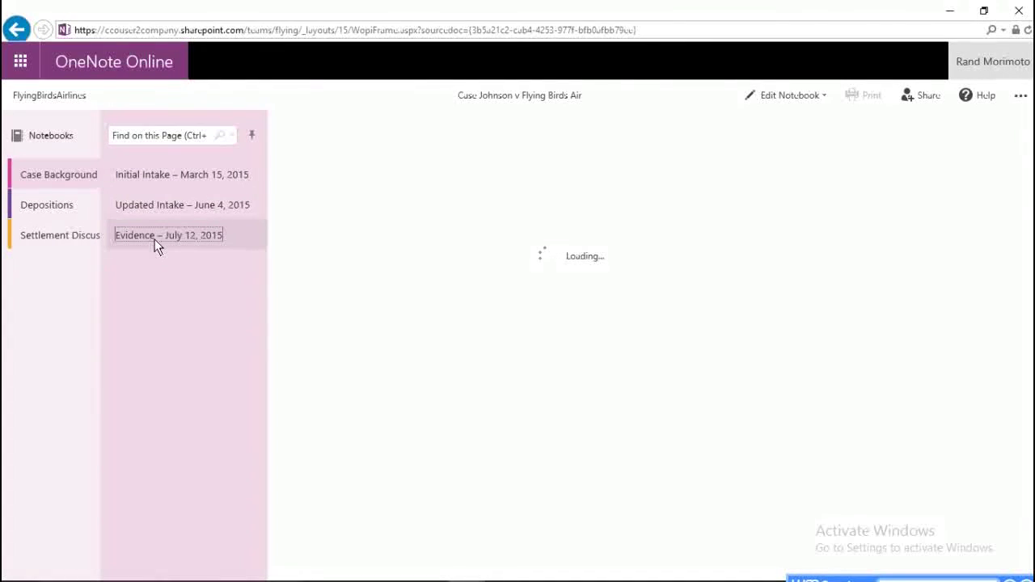
click(41, 204)
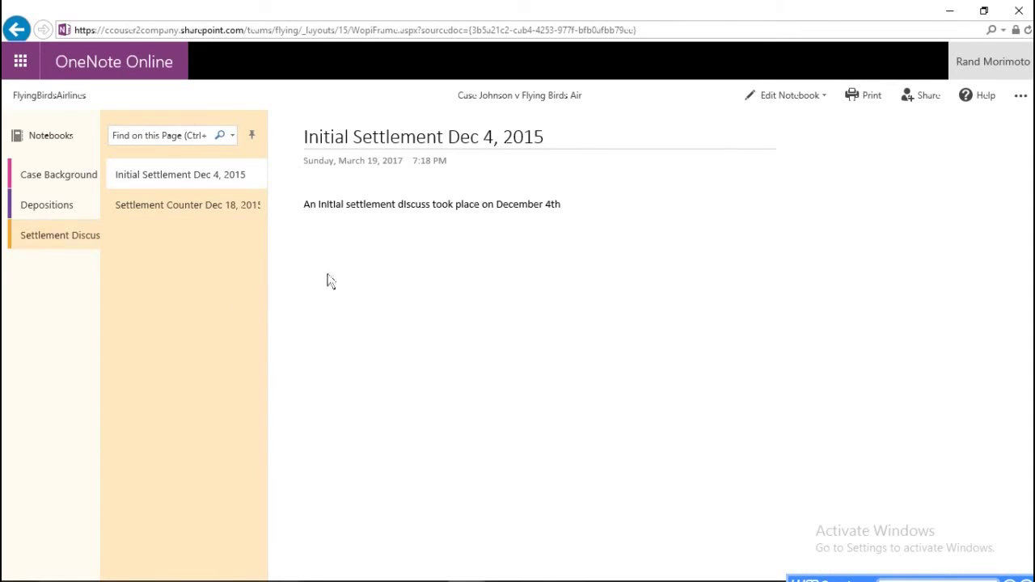
click(172, 213)
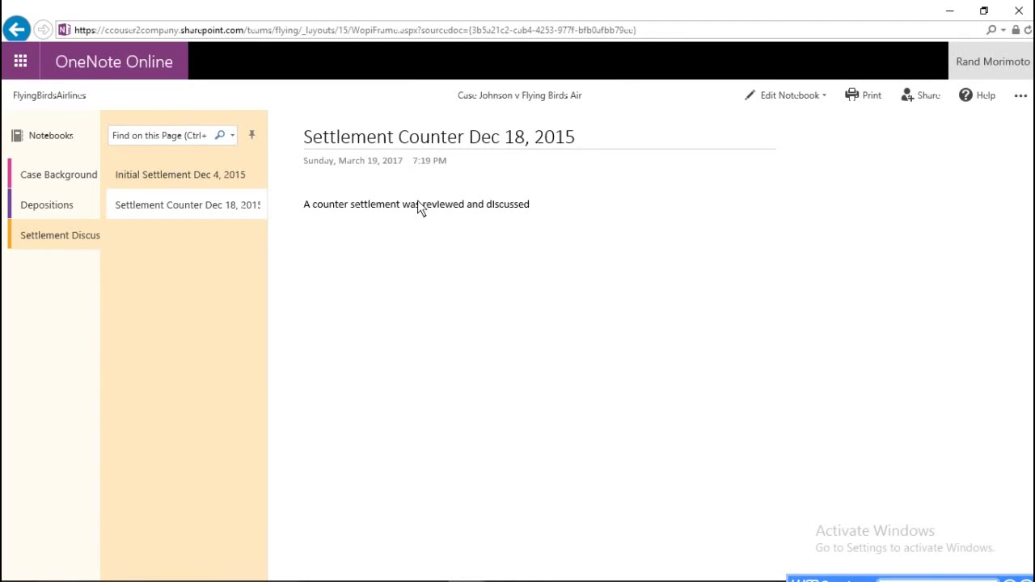
key(alt+Tab)
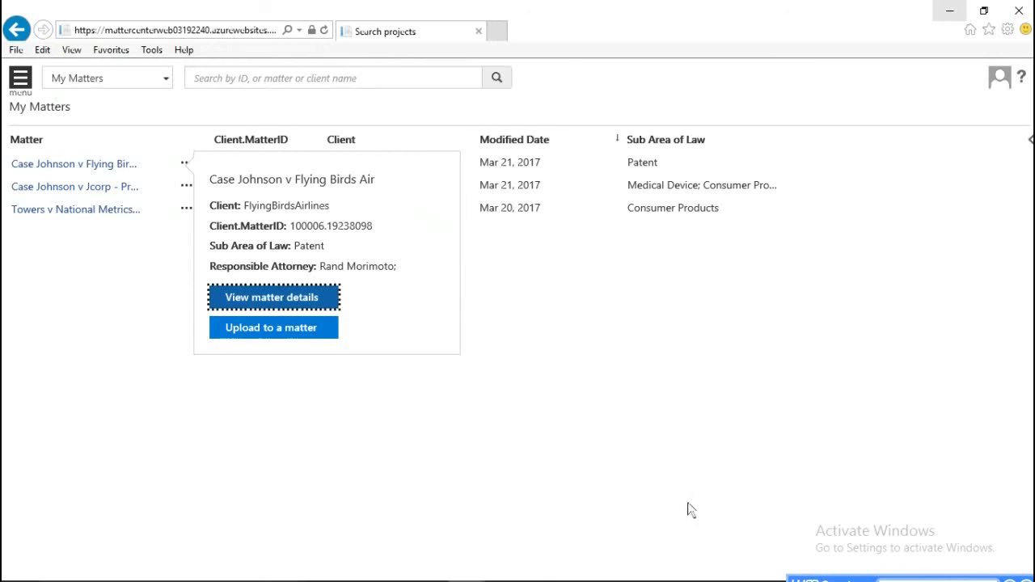
mouse_move(849, 579)
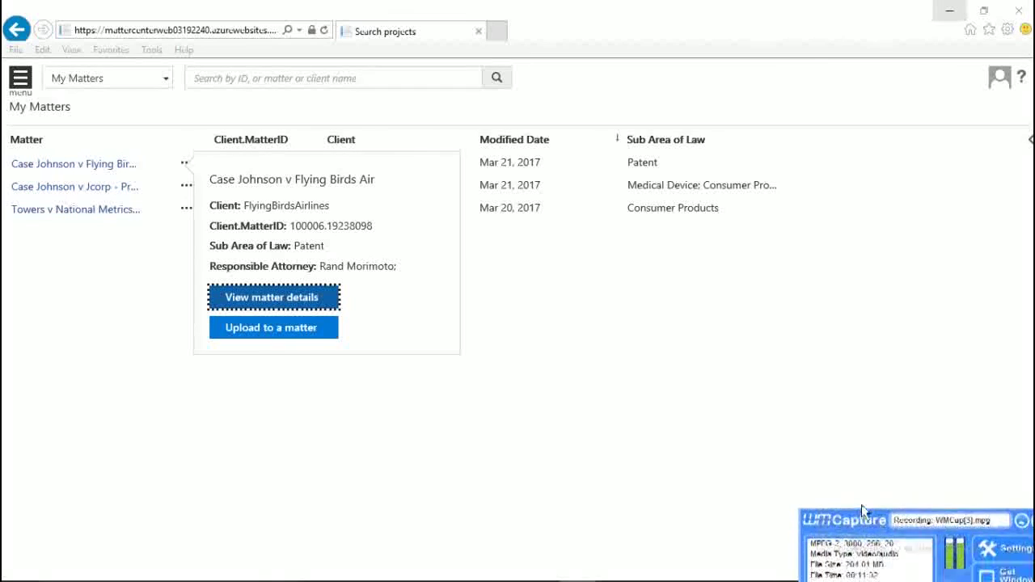